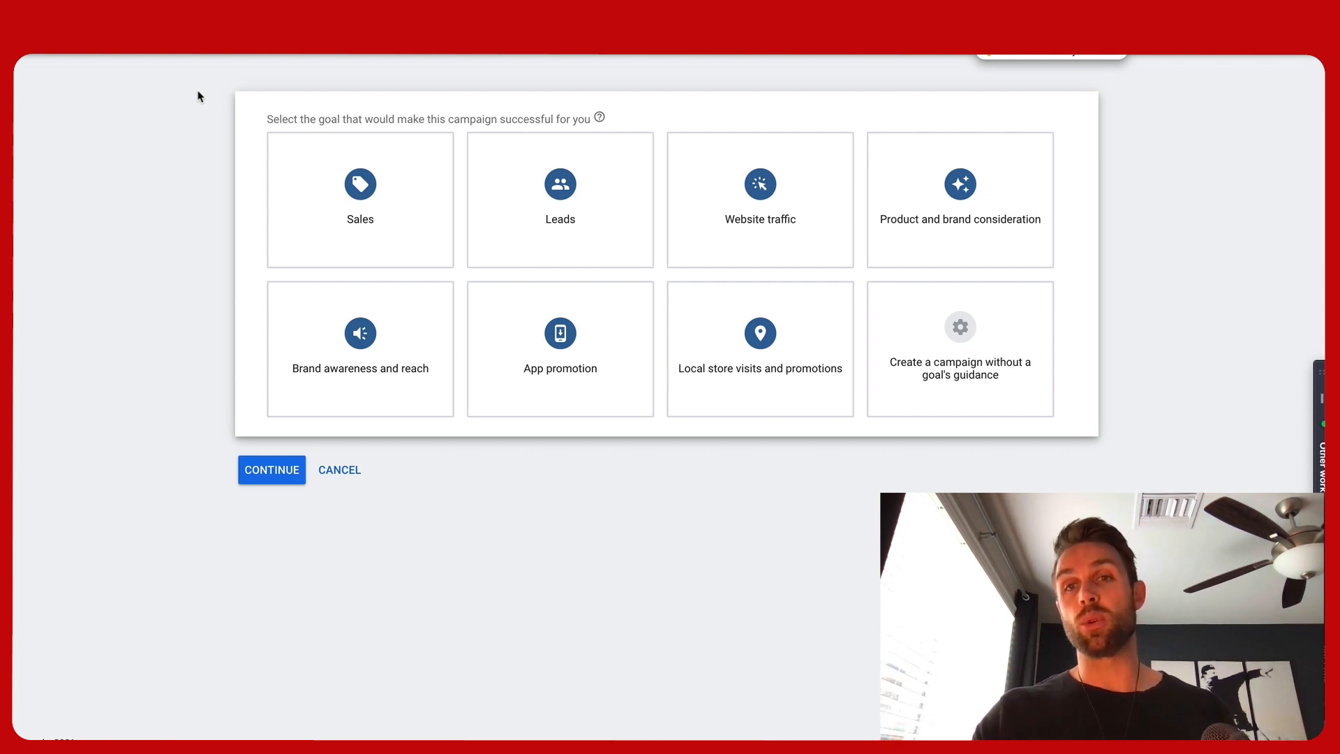
pyautogui.moveTo(290, 233)
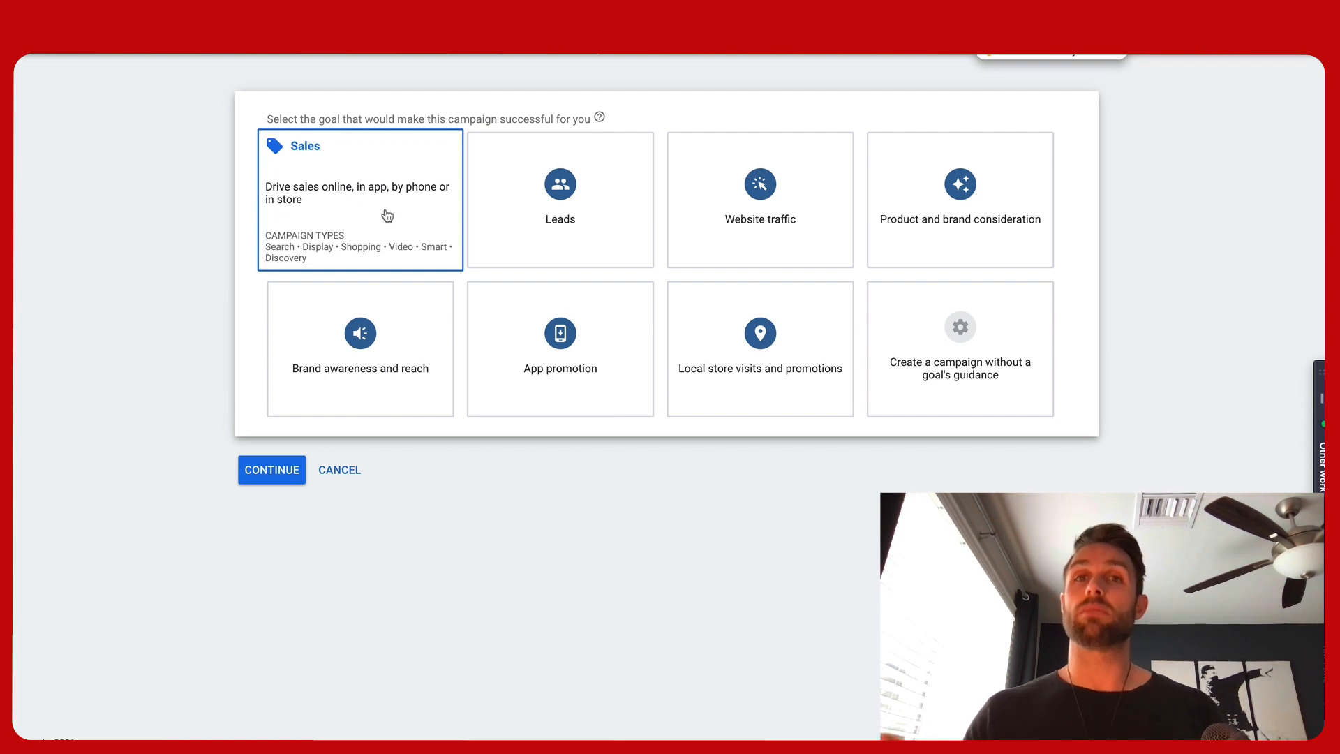
pyautogui.moveTo(545, 222)
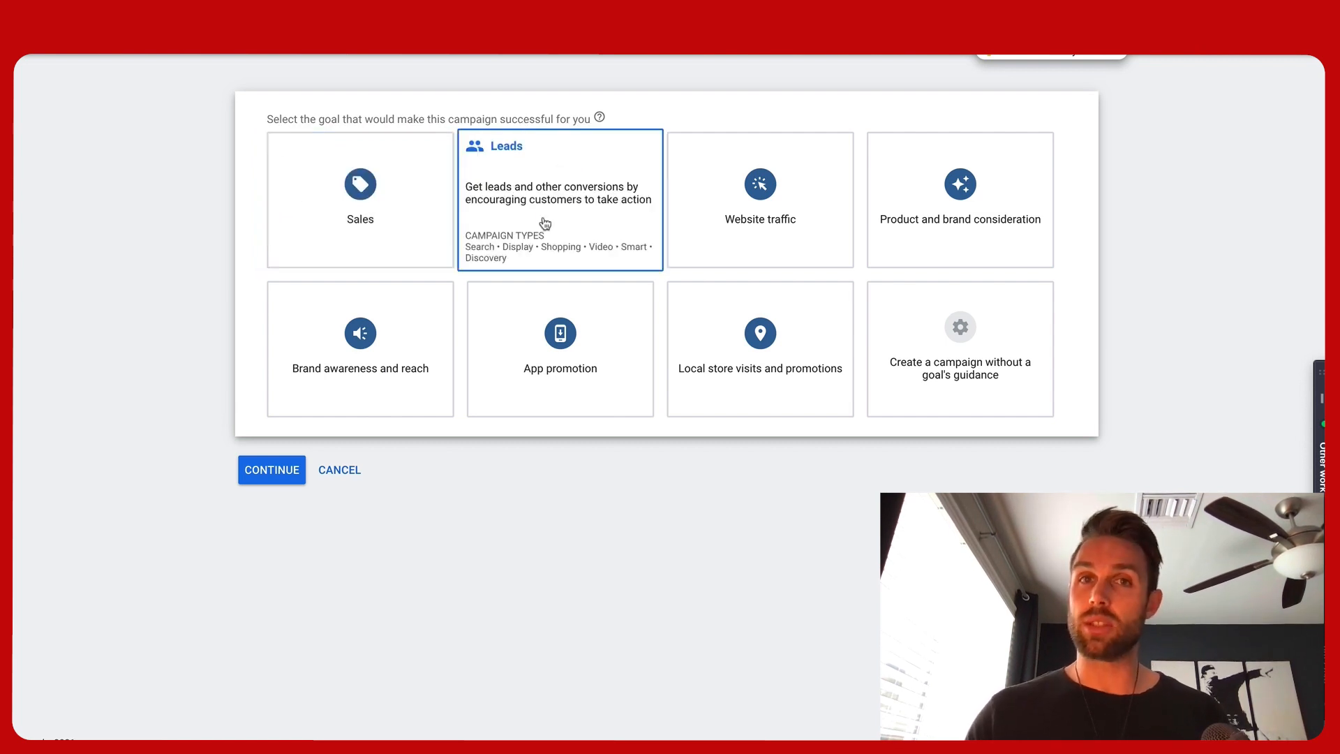
pyautogui.moveTo(744, 240)
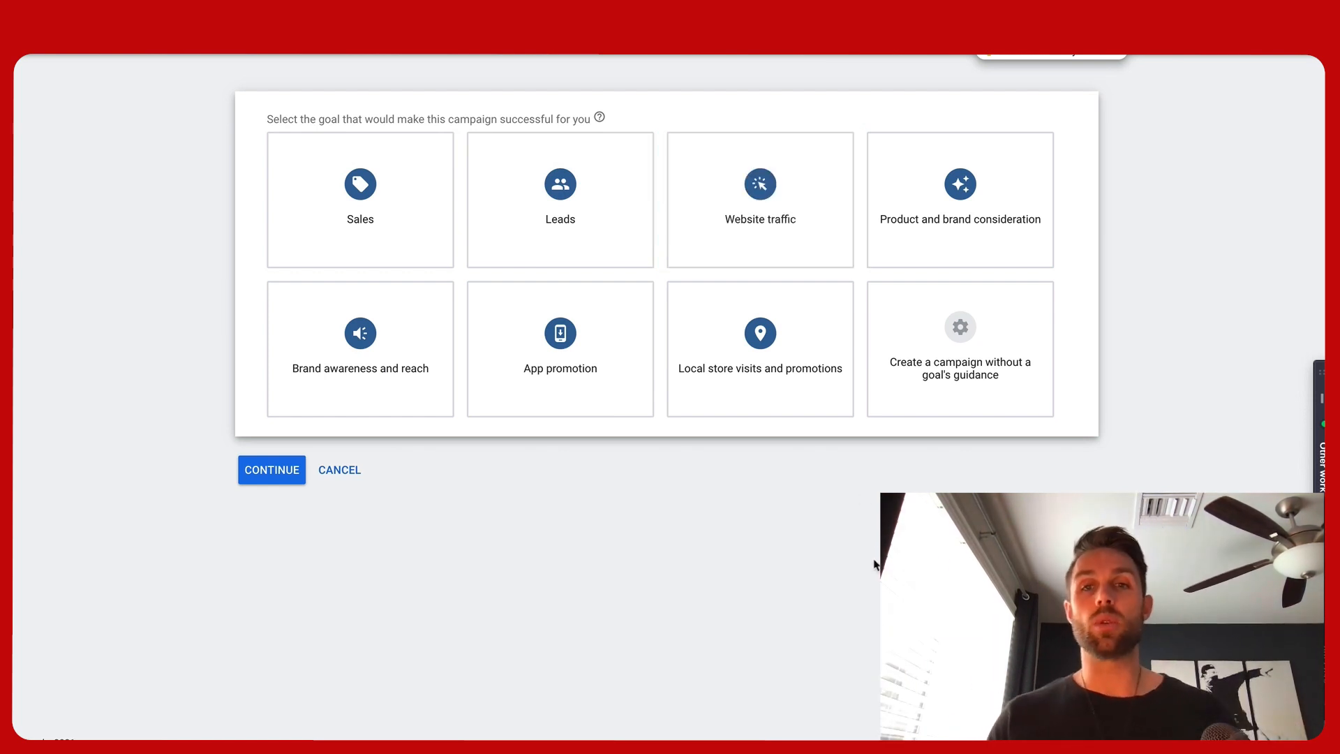
pyautogui.click(995, 354)
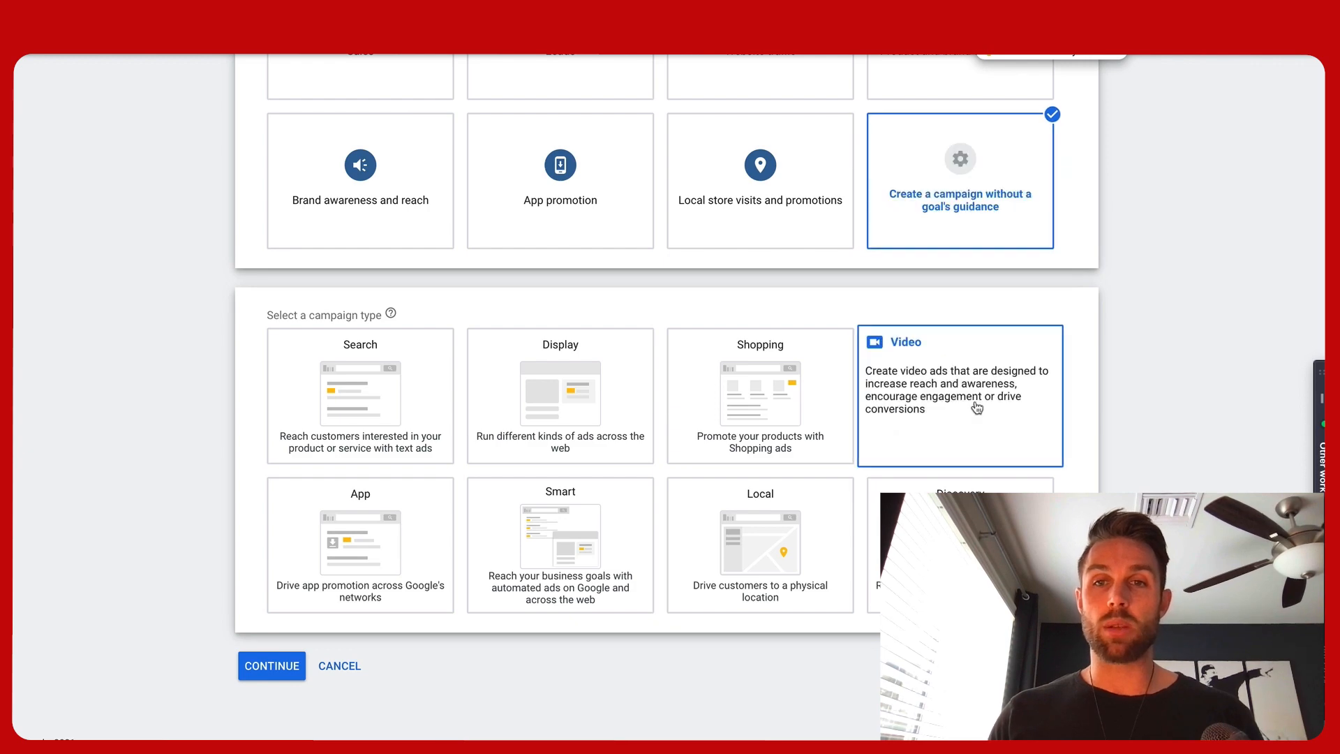
pyautogui.click(975, 405)
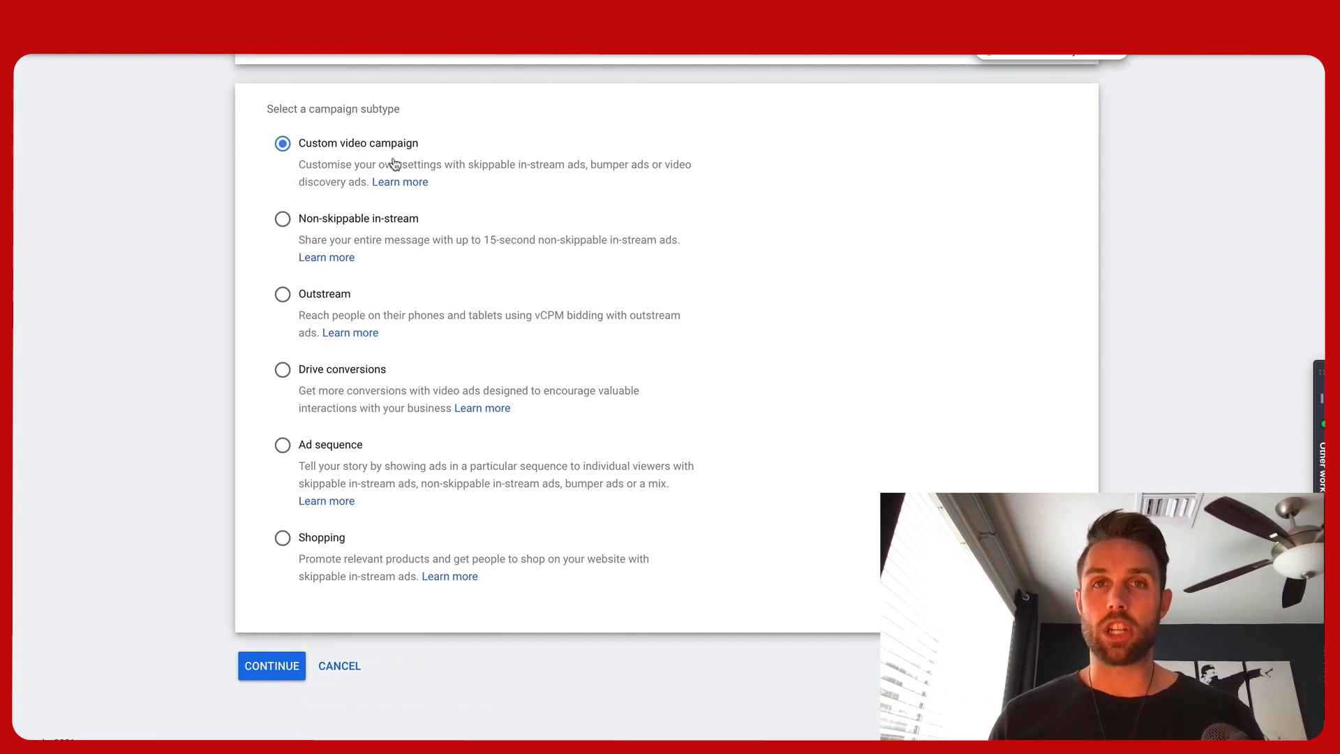
pyautogui.click(344, 374)
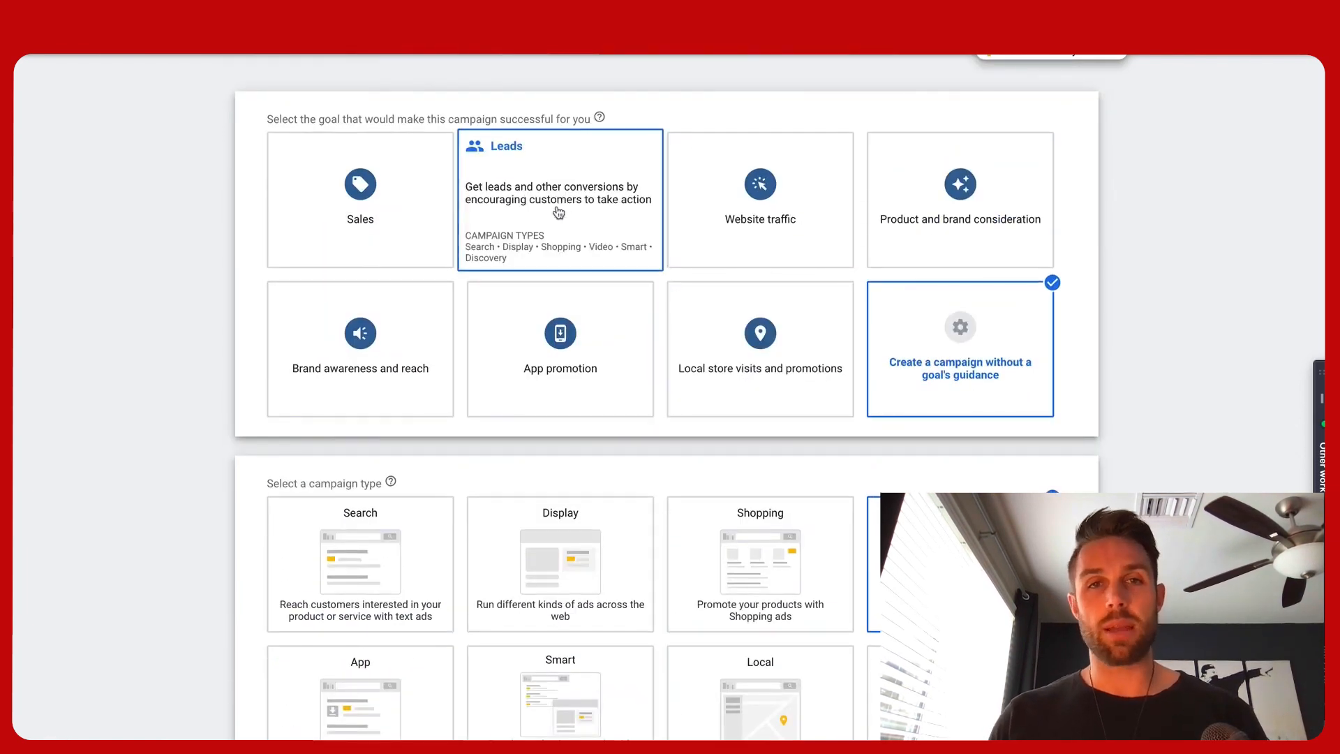
pyautogui.scroll(-3, 559, 212)
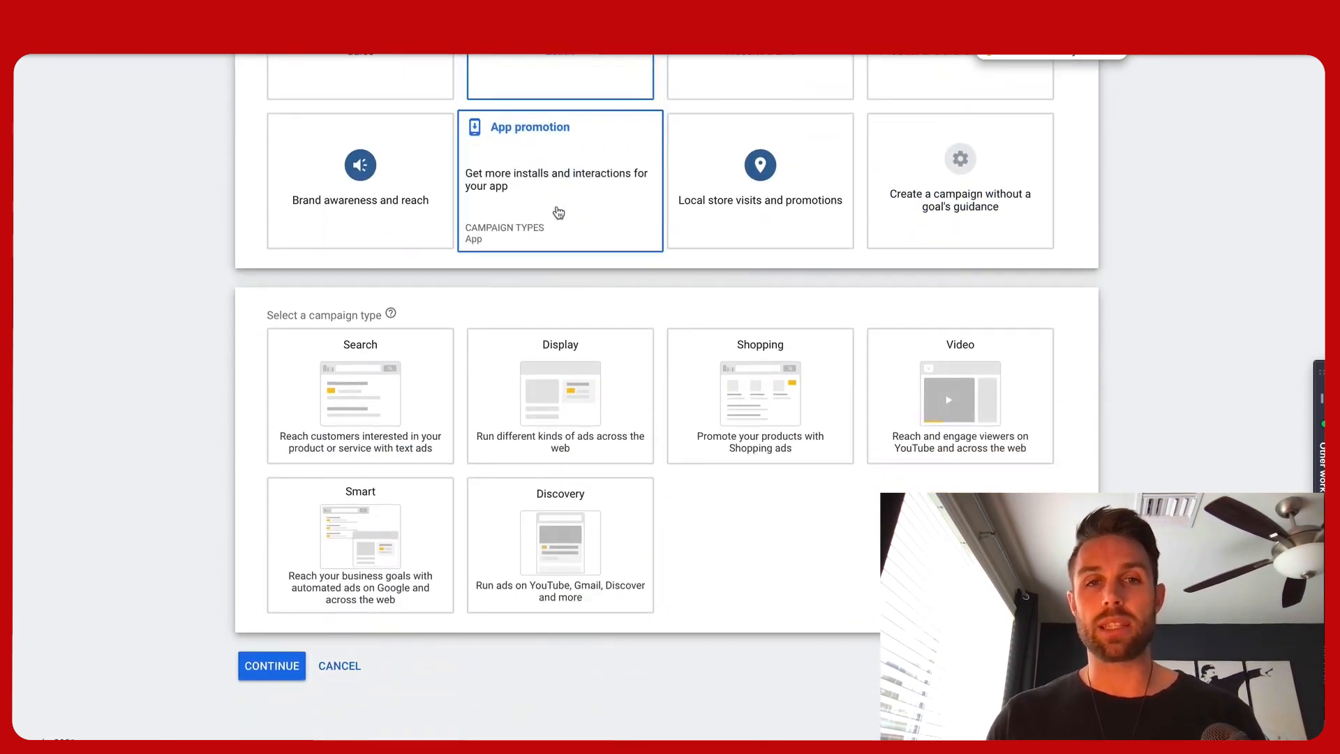
pyautogui.click(915, 418)
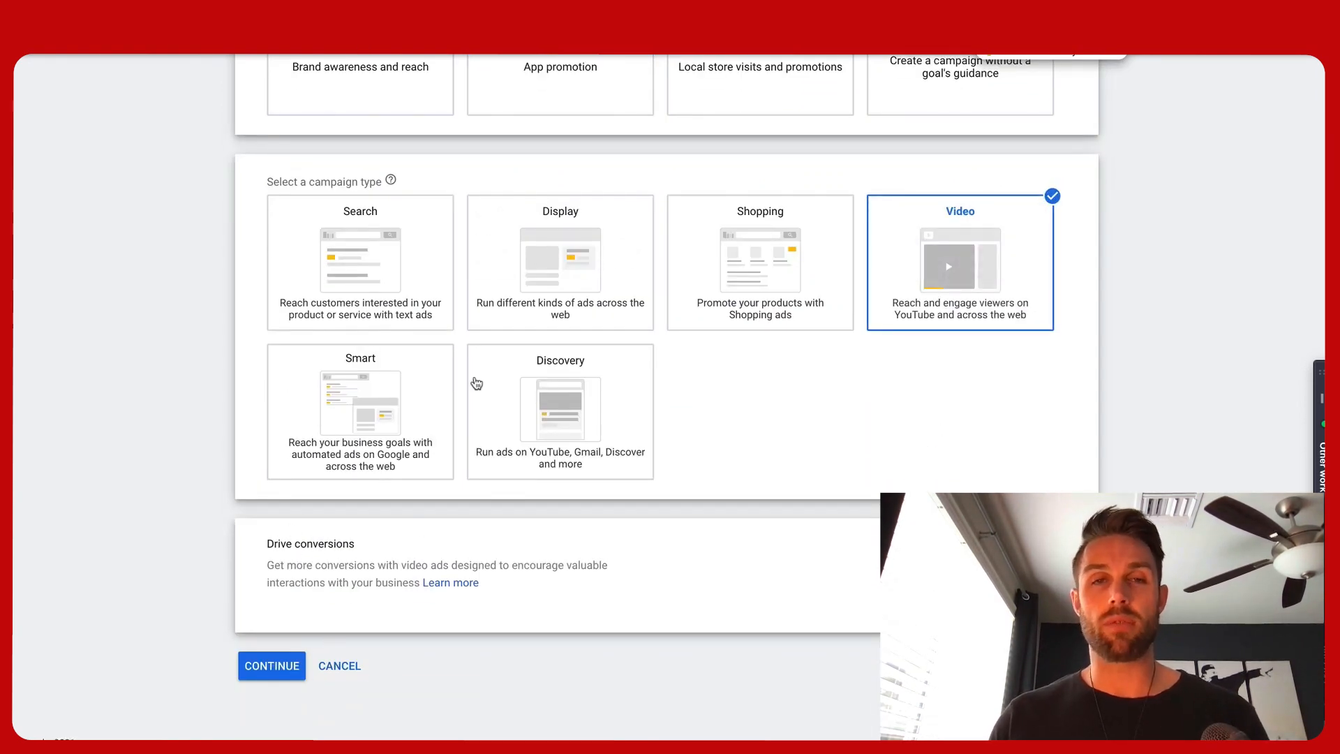
# Select Sales as the campaign goal
pyautogui.scroll(4, 489, 293)
pyautogui.click(499, 218)
pyautogui.scroll(-2, 355, 196)
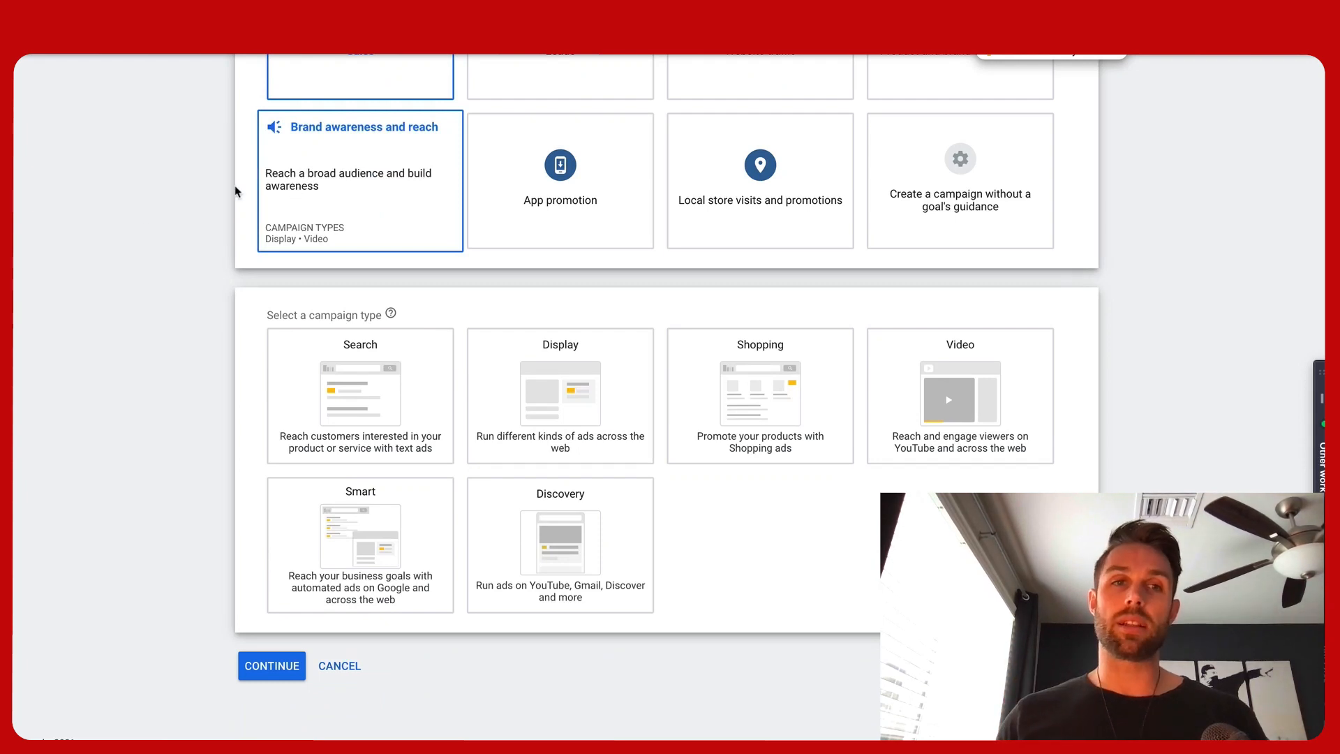
pyautogui.scroll(2, 143, 229)
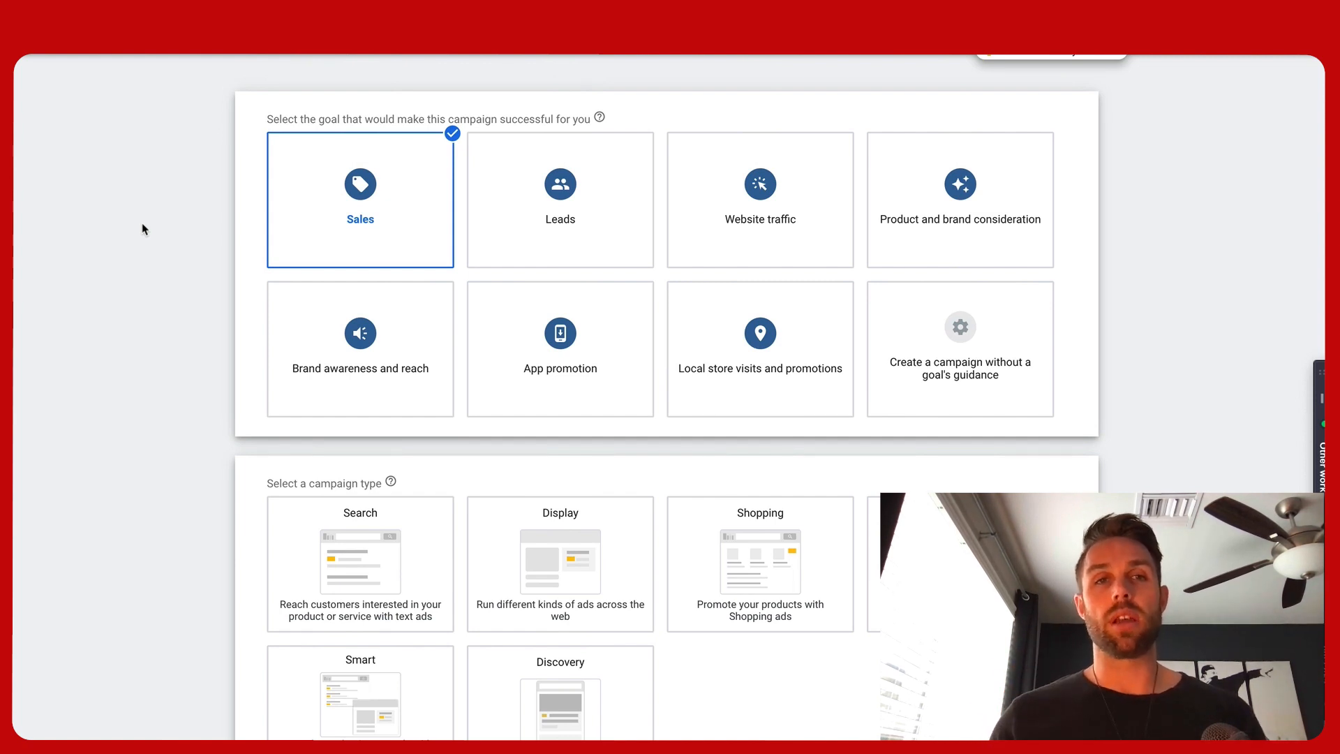
pyautogui.scroll(-1, 143, 225)
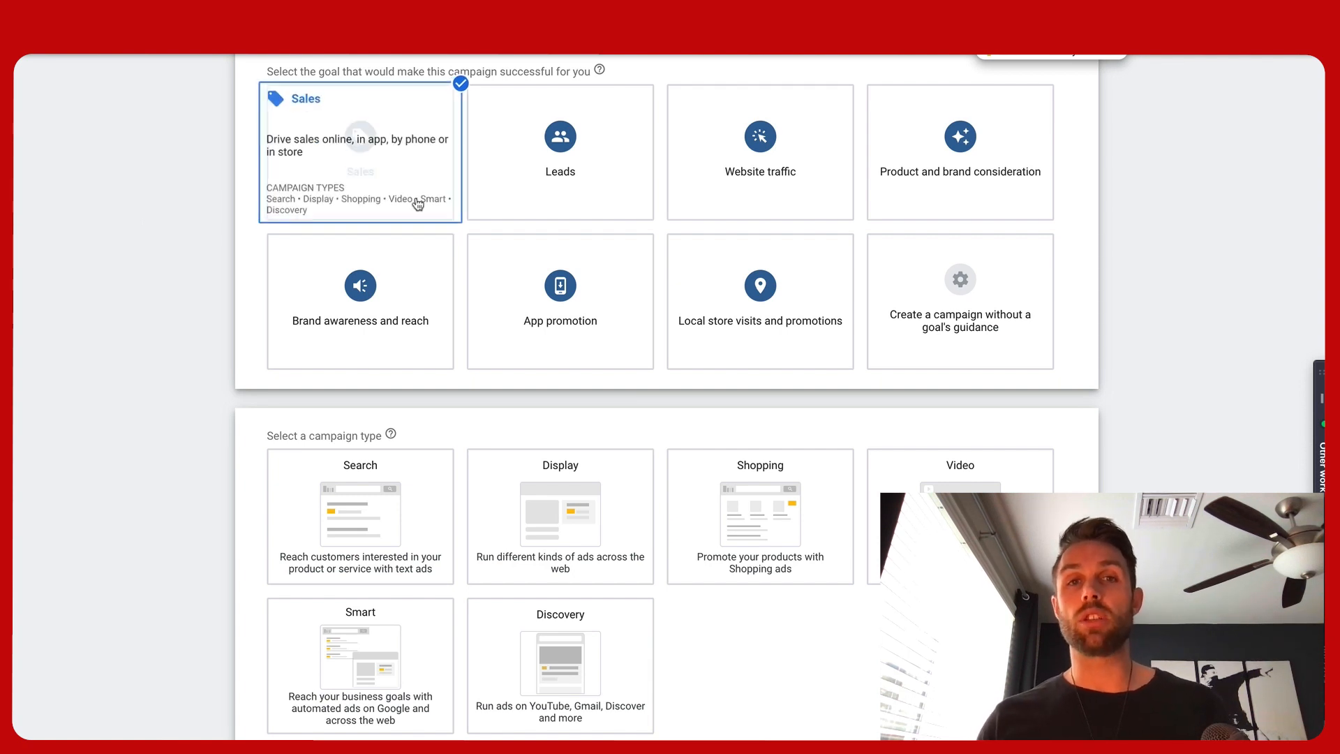
pyautogui.moveTo(541, 187)
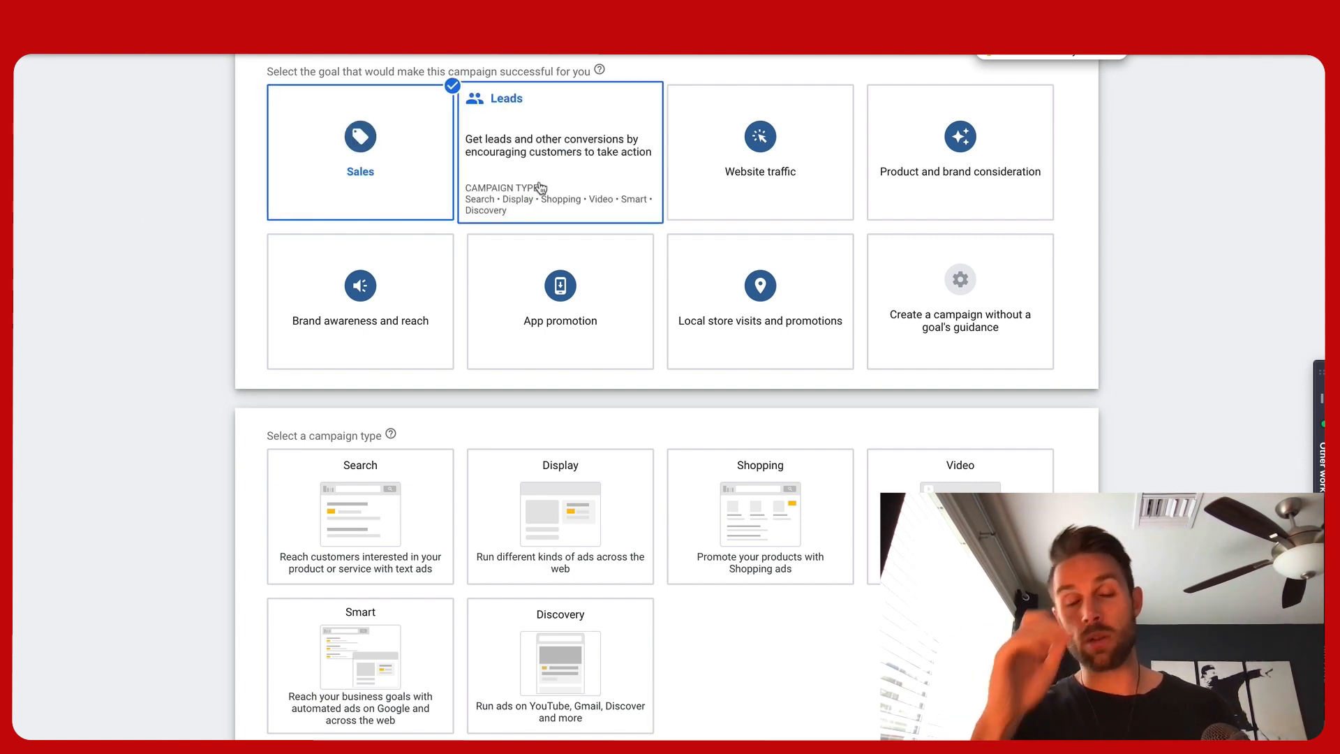
pyautogui.moveTo(731, 185)
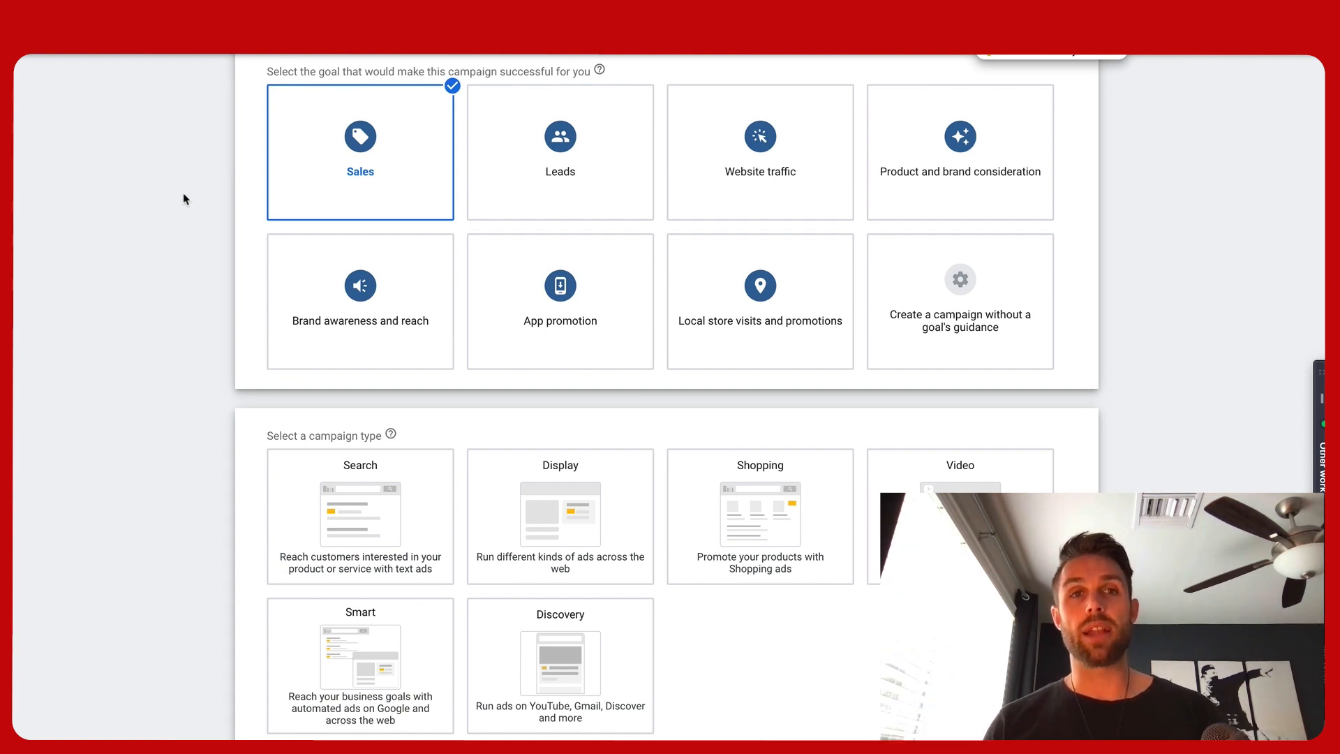
pyautogui.moveTo(300, 181)
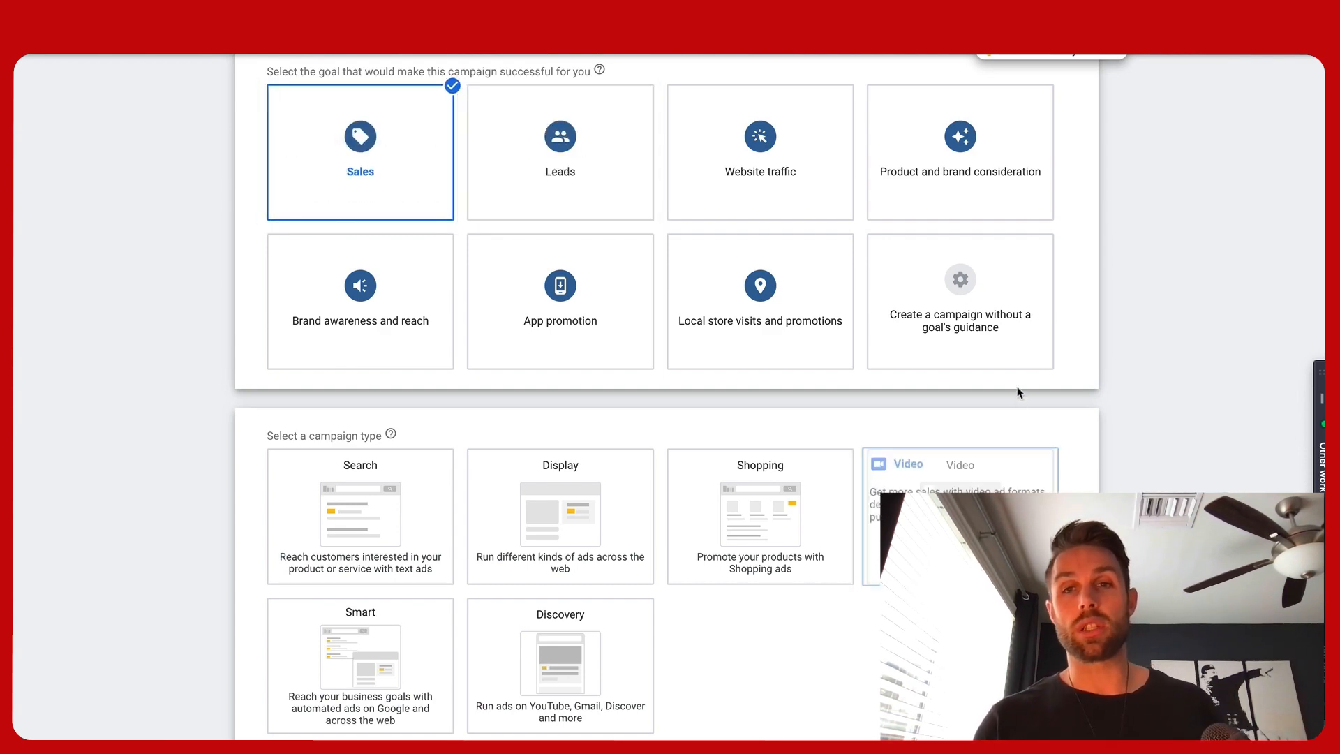
# Choose the Video campaign type with the Drive conversions subtype and continue to the campaign settings
pyautogui.click(998, 346)
pyautogui.click(888, 438)
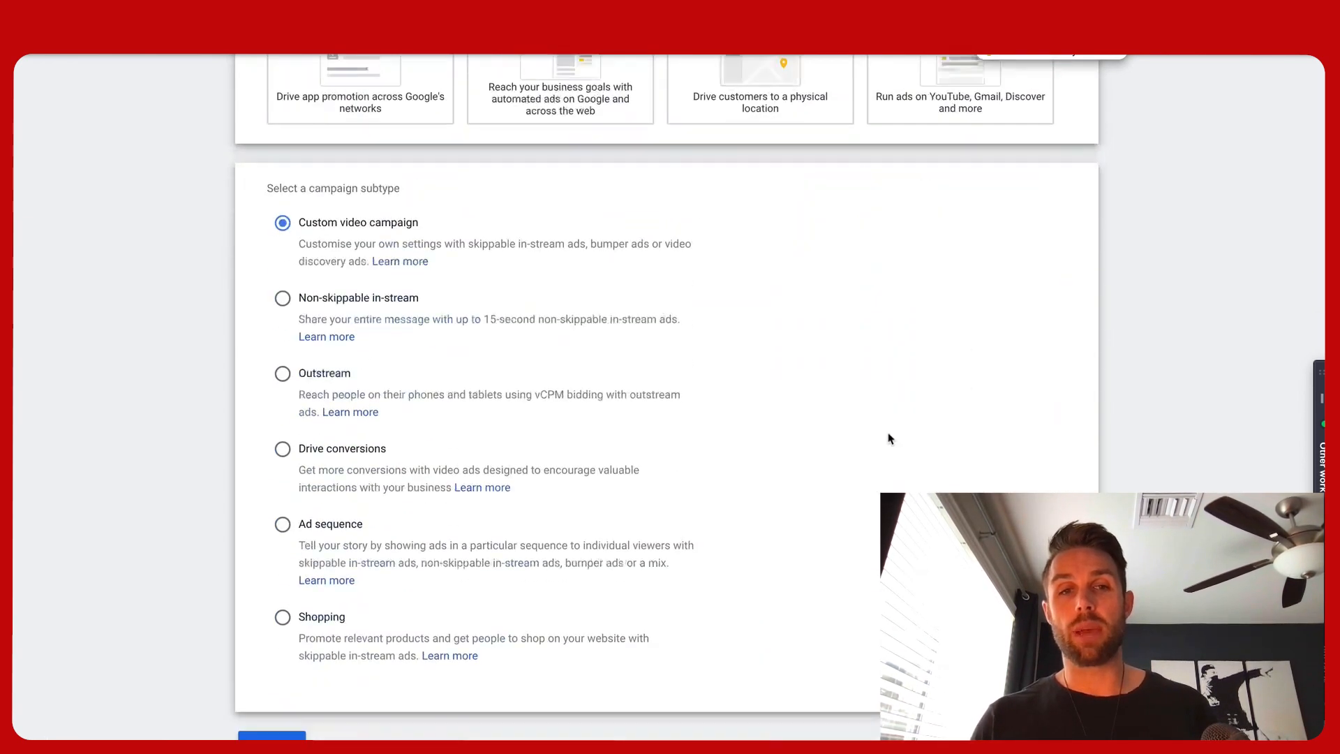
pyautogui.click(282, 370)
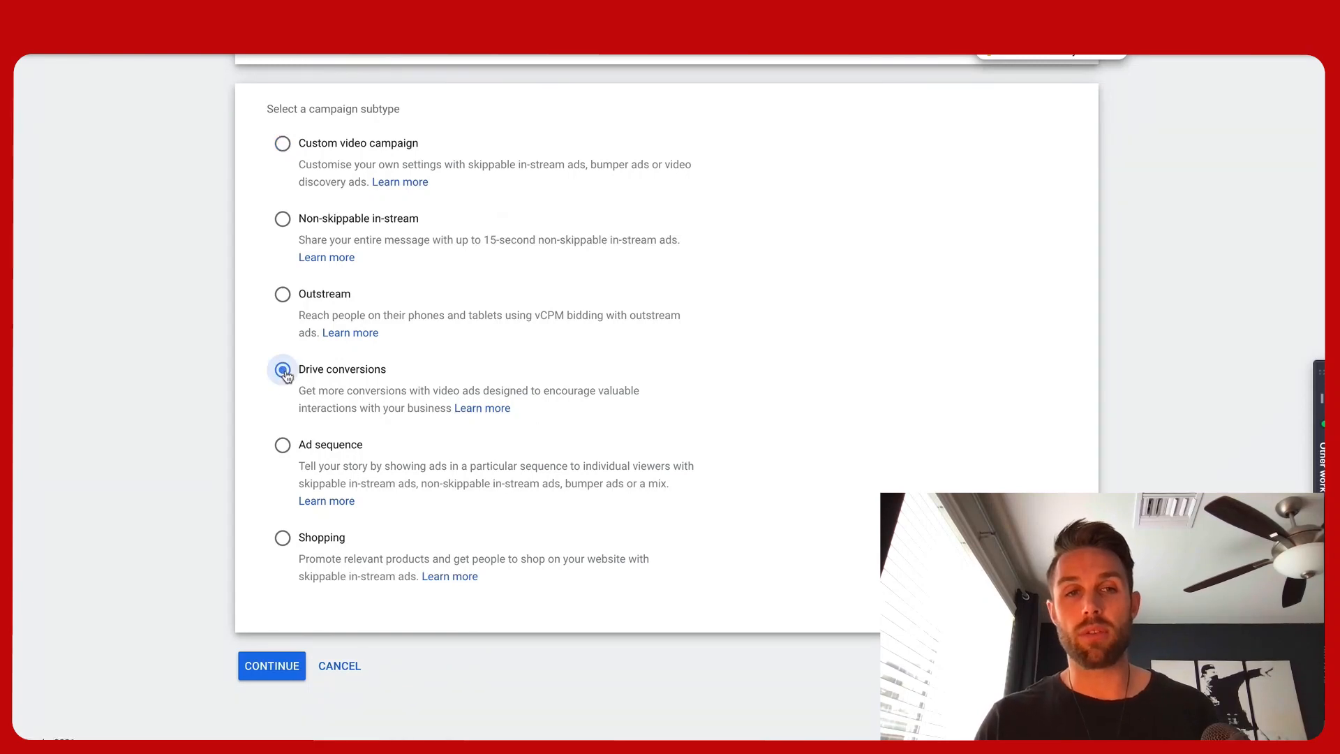
pyautogui.click(273, 660)
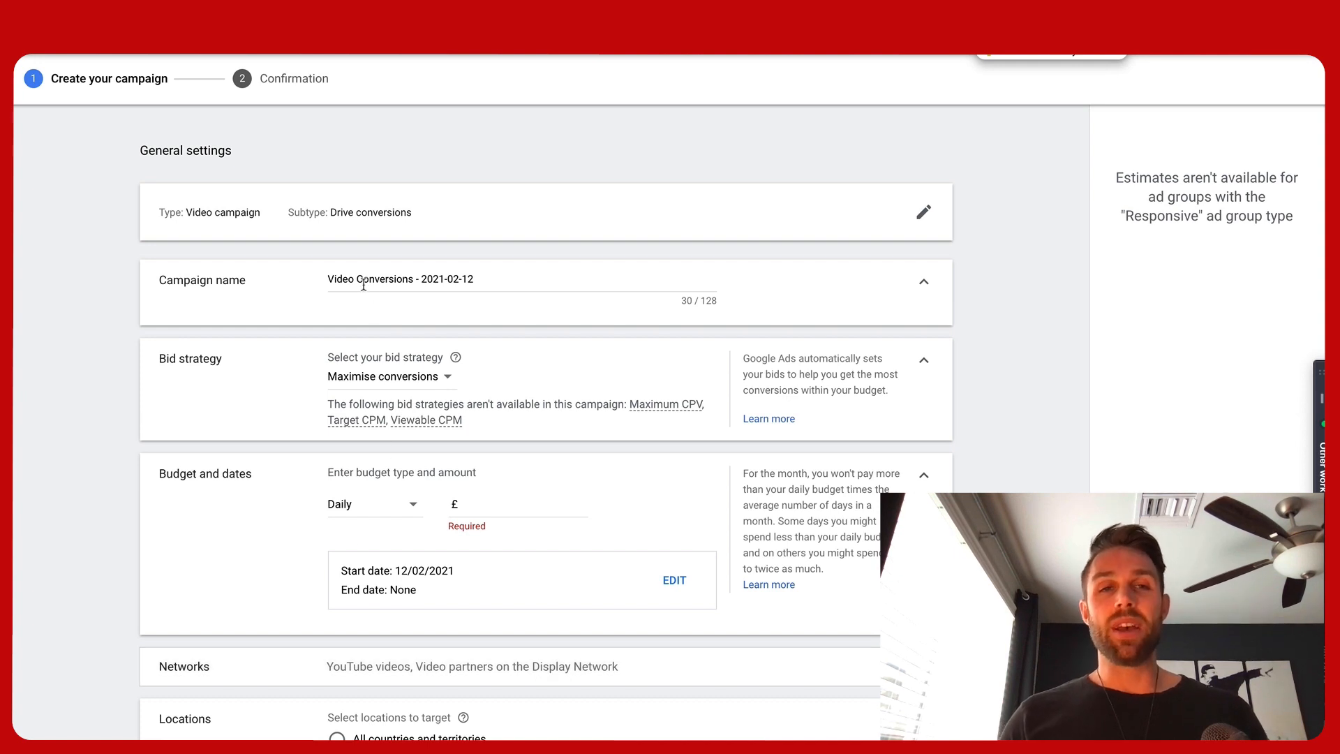
# Rename the campaign to Grip - Conversion KW - Date
pyautogui.moveTo(329, 277); pyautogui.dragTo(474, 280)
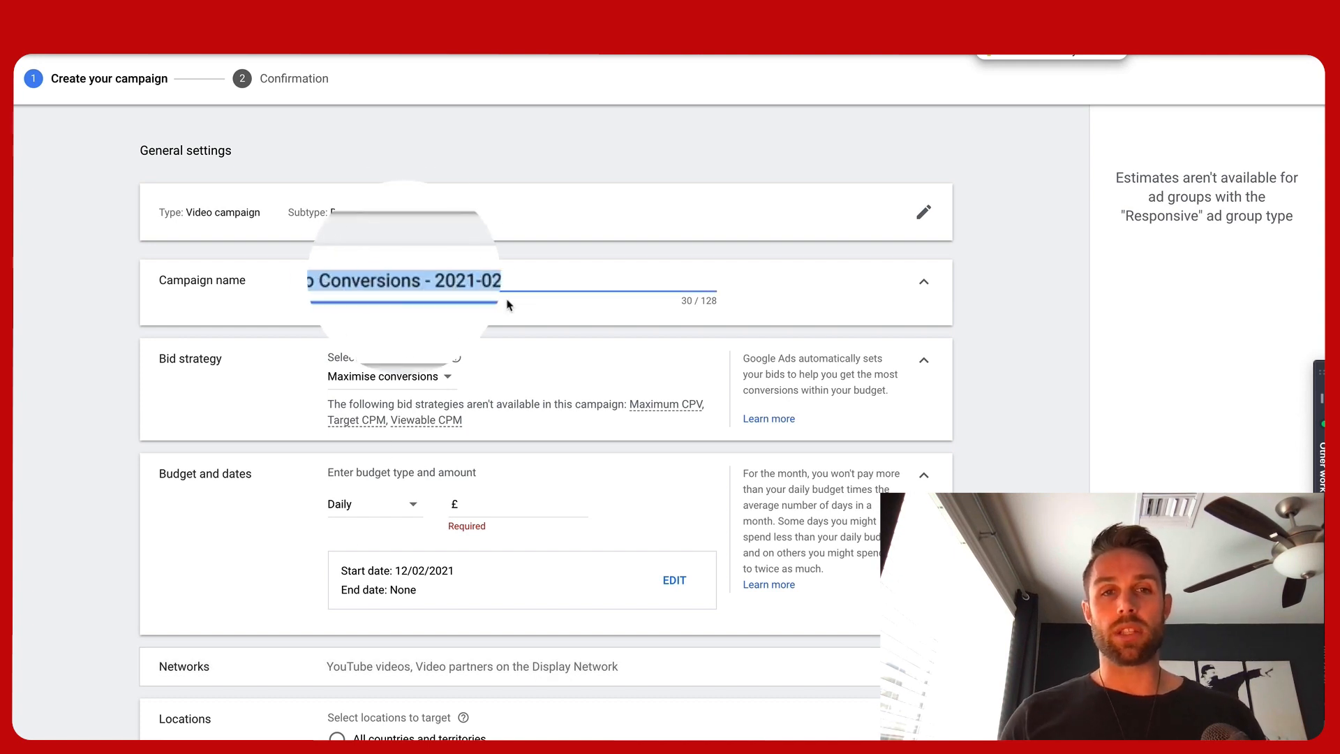
pyautogui.write('Grip 0')
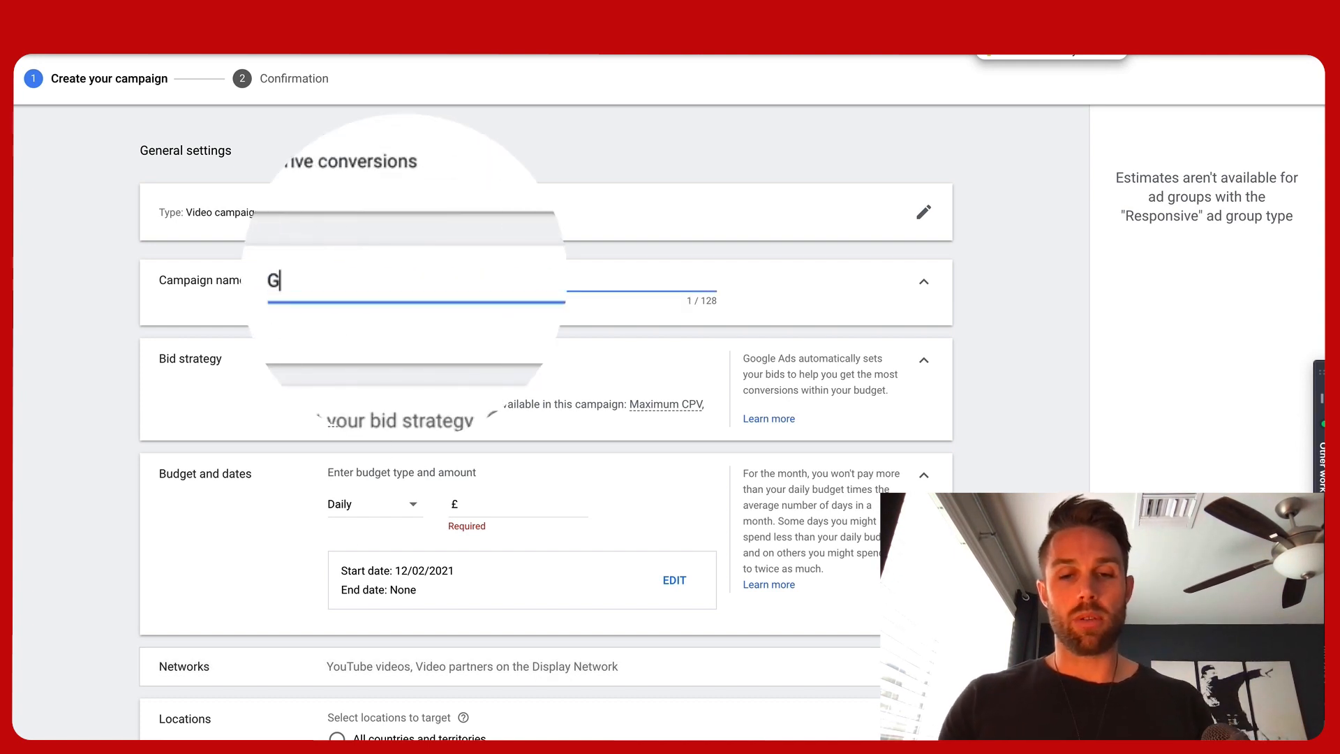
pyautogui.press('BackSpace')
pyautogui.press('BackSpace')
pyautogui.press('BackSpace')
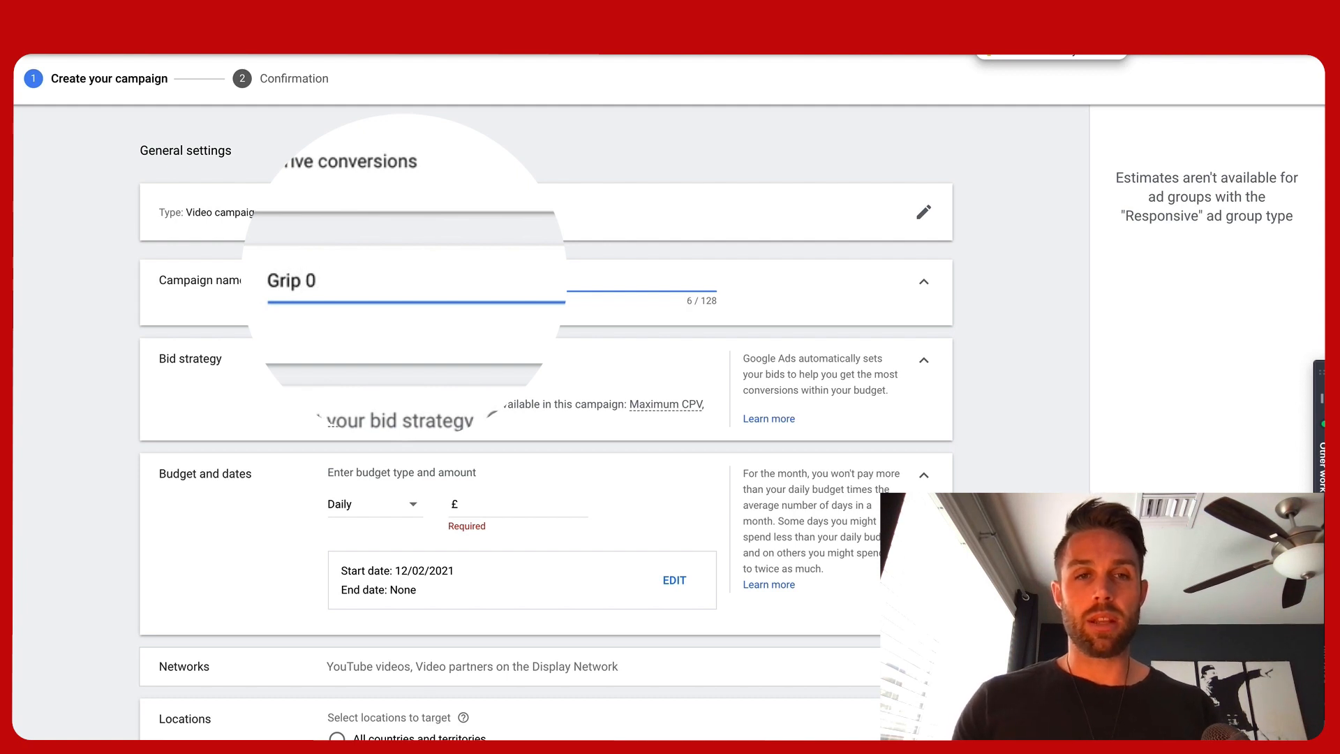
pyautogui.write('- ')
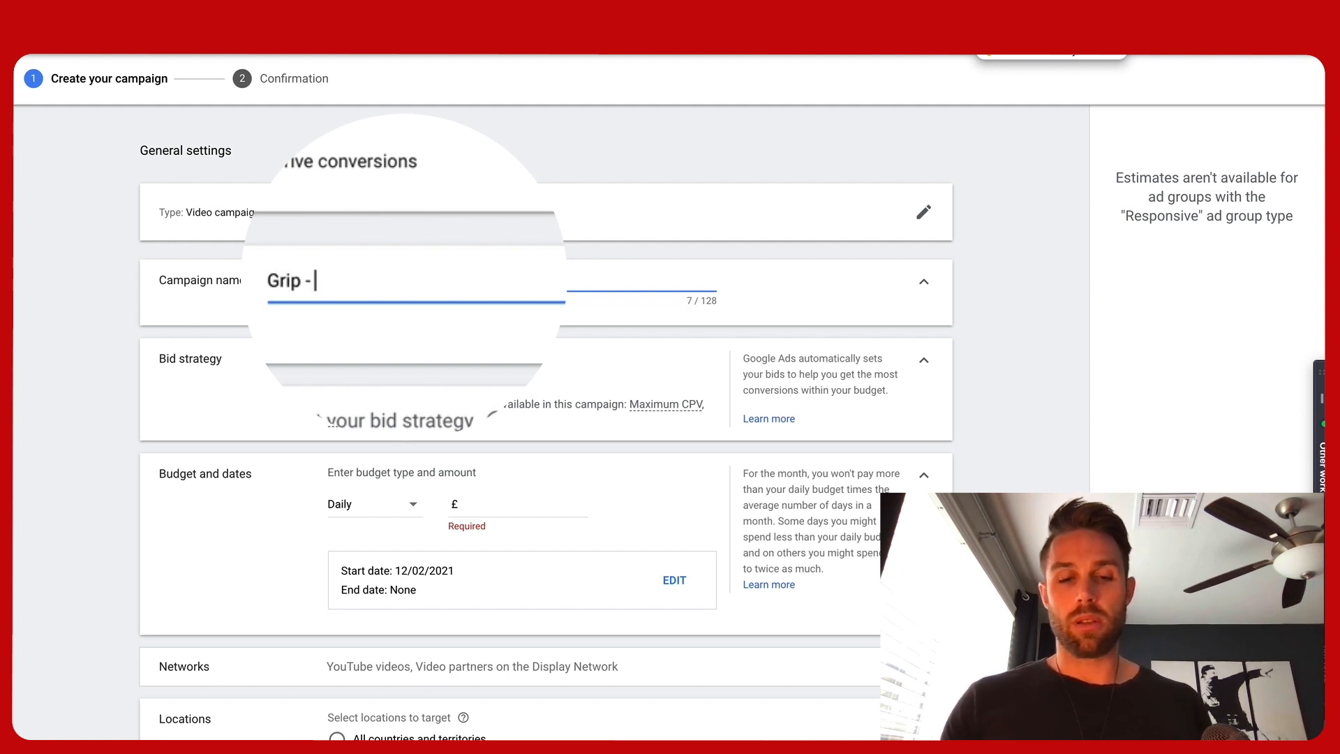
pyautogui.write('Conversion ')
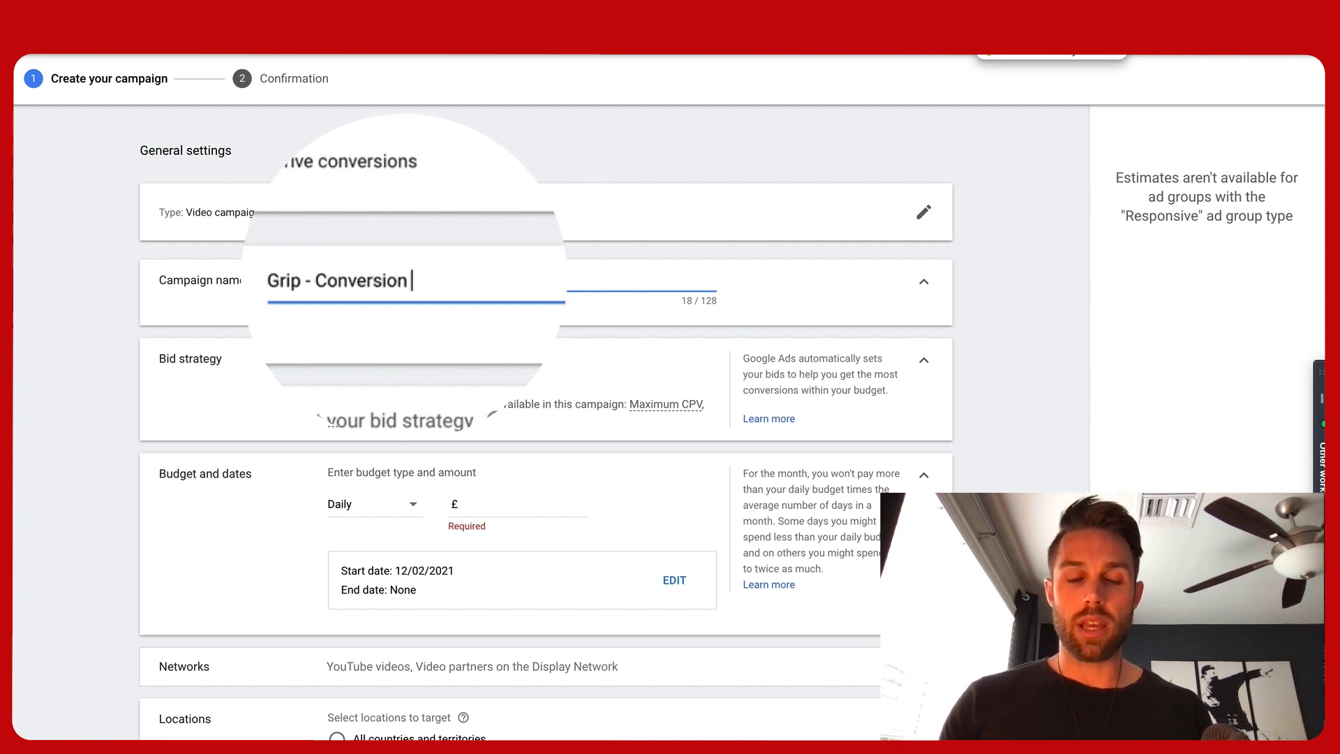
pyautogui.write('KW')
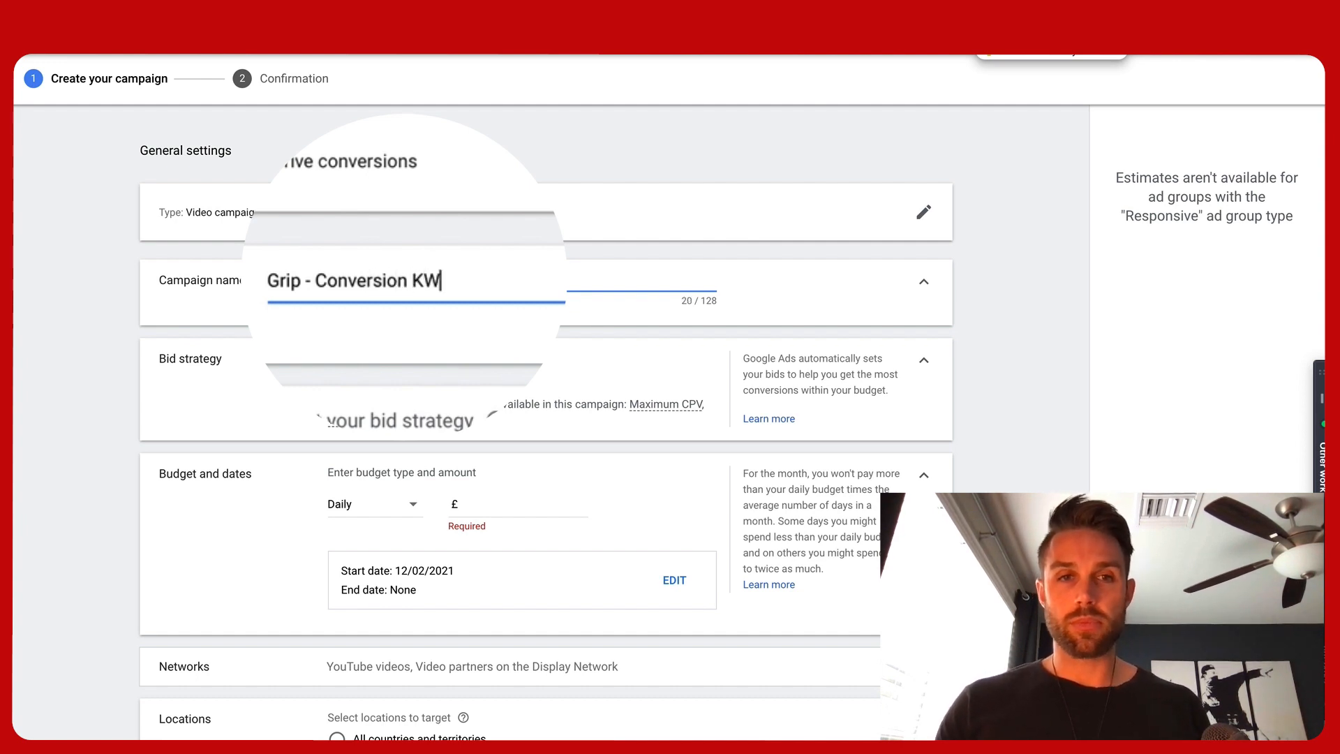
pyautogui.write(' - Date')
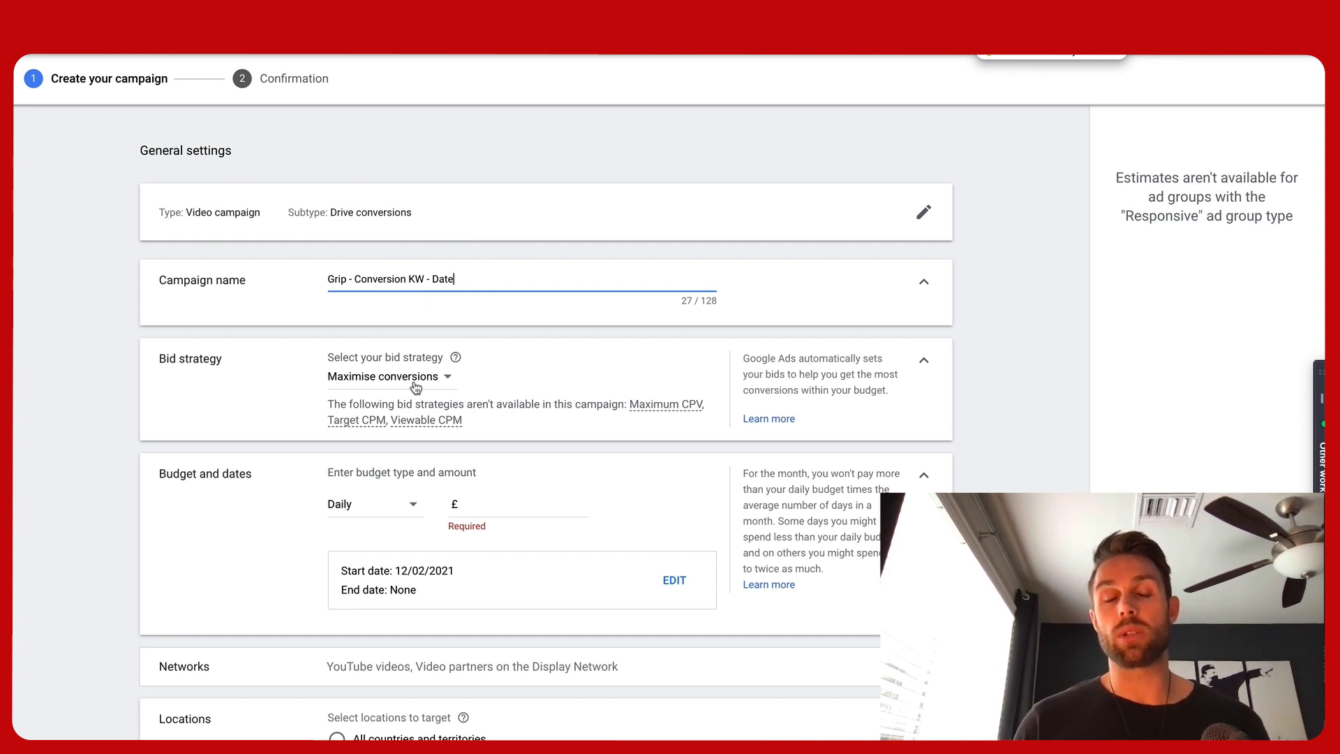
# Switch the bid strategy back and forth between Target CPA and Maximise conversions
pyautogui.click(416, 387)
pyautogui.click(395, 399)
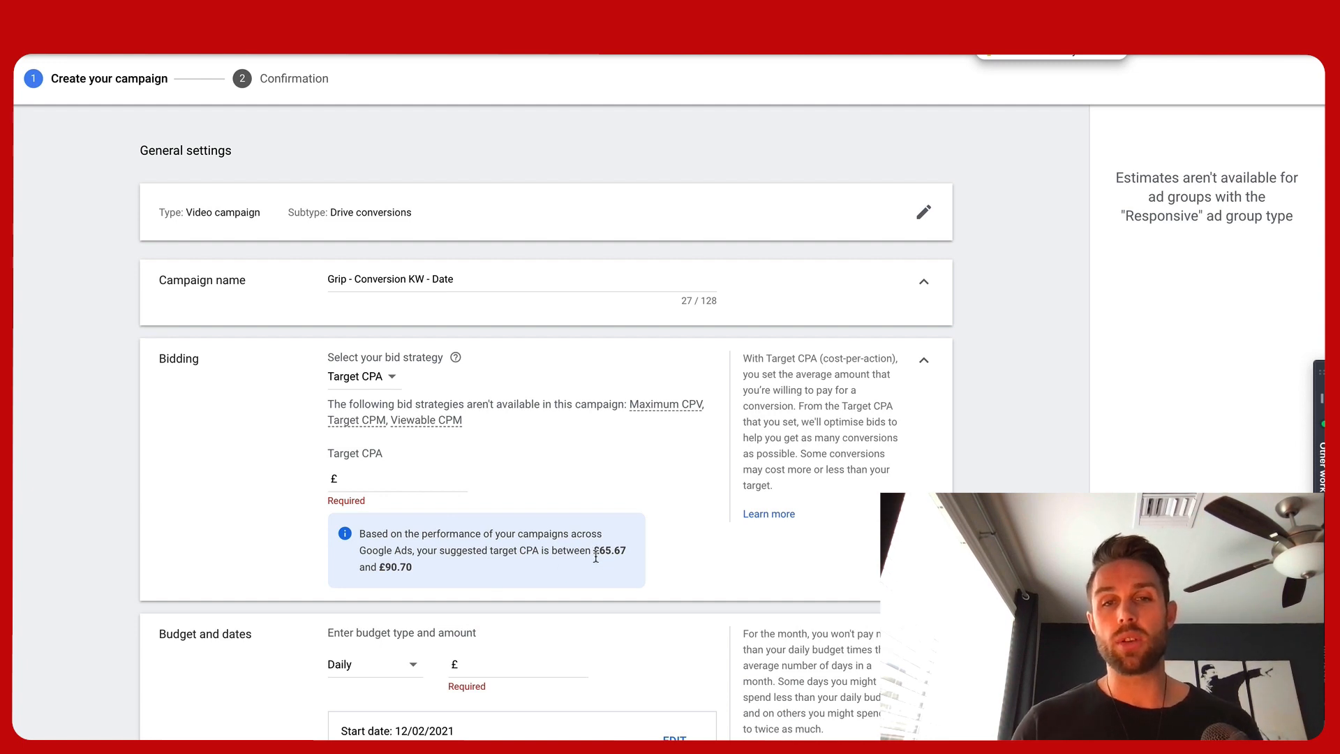
pyautogui.moveTo(594, 551); pyautogui.dragTo(597, 566)
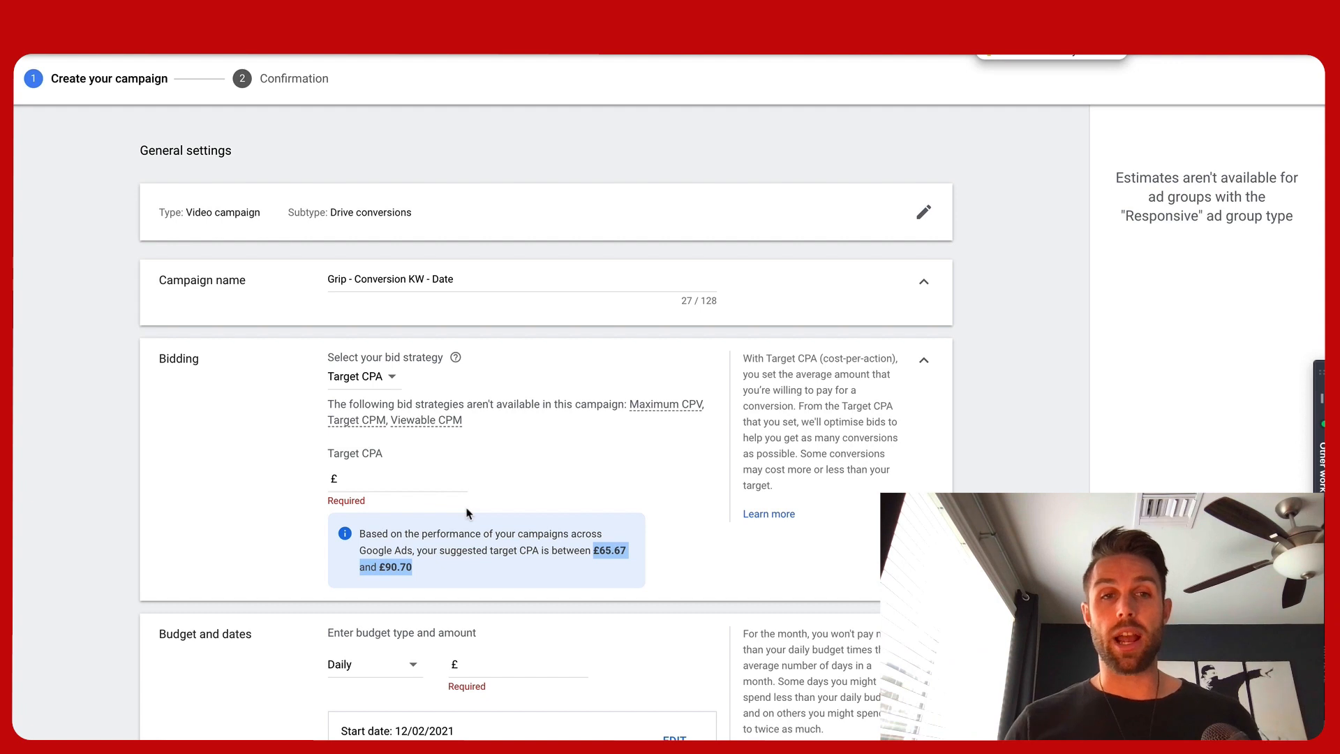
pyautogui.click(379, 379)
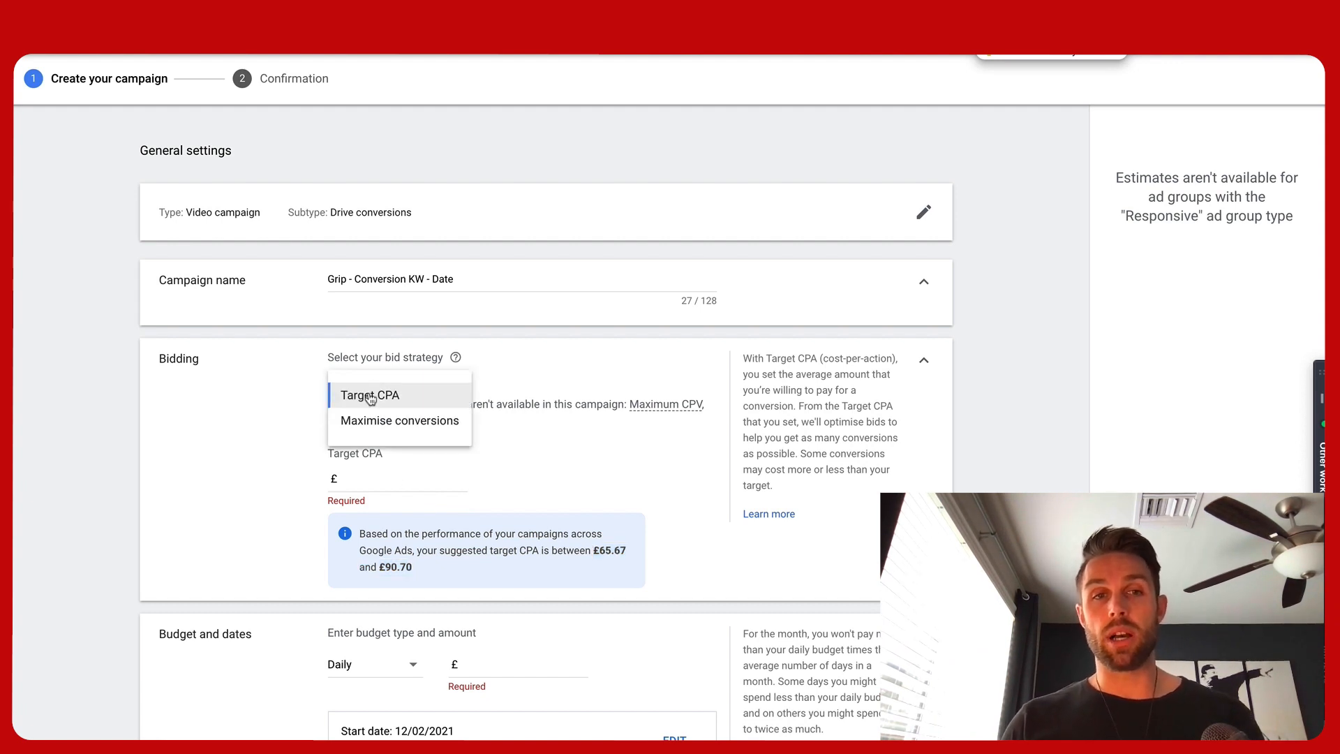
pyautogui.click(365, 418)
pyautogui.moveTo(366, 418)
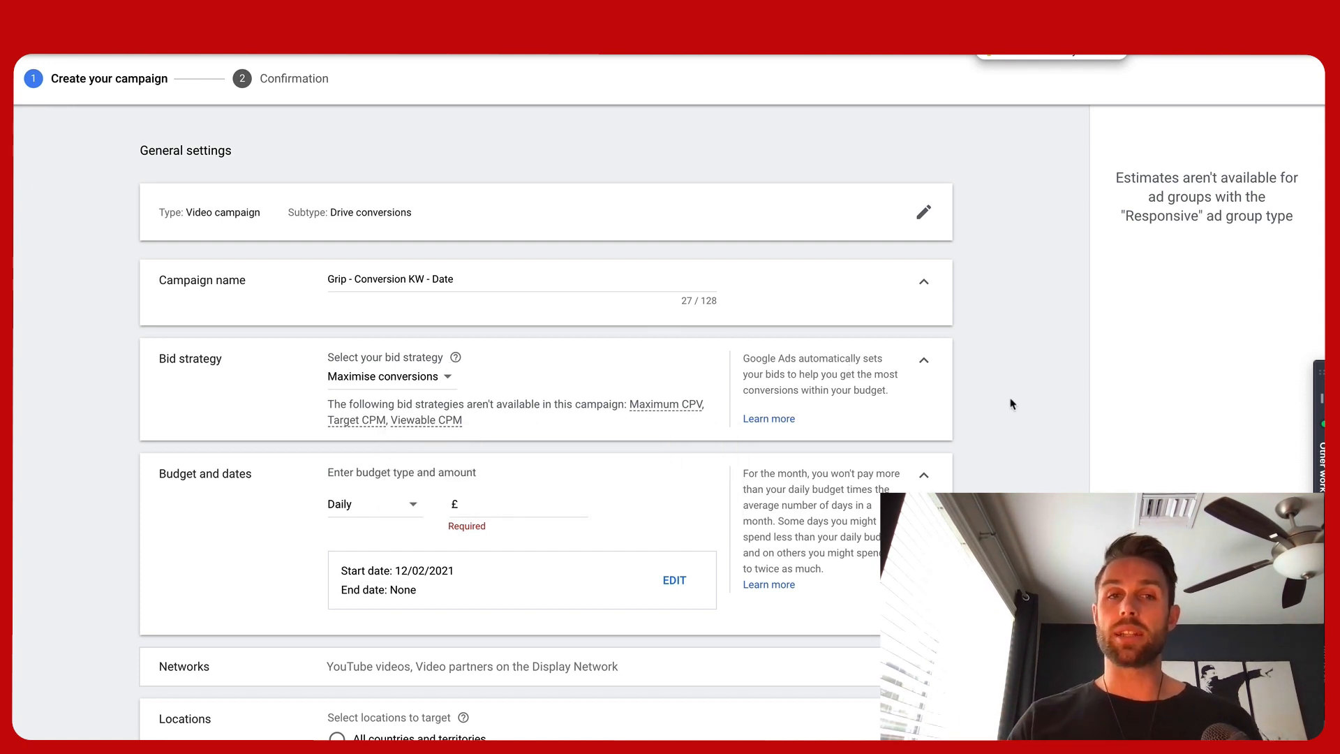
pyautogui.click(374, 380)
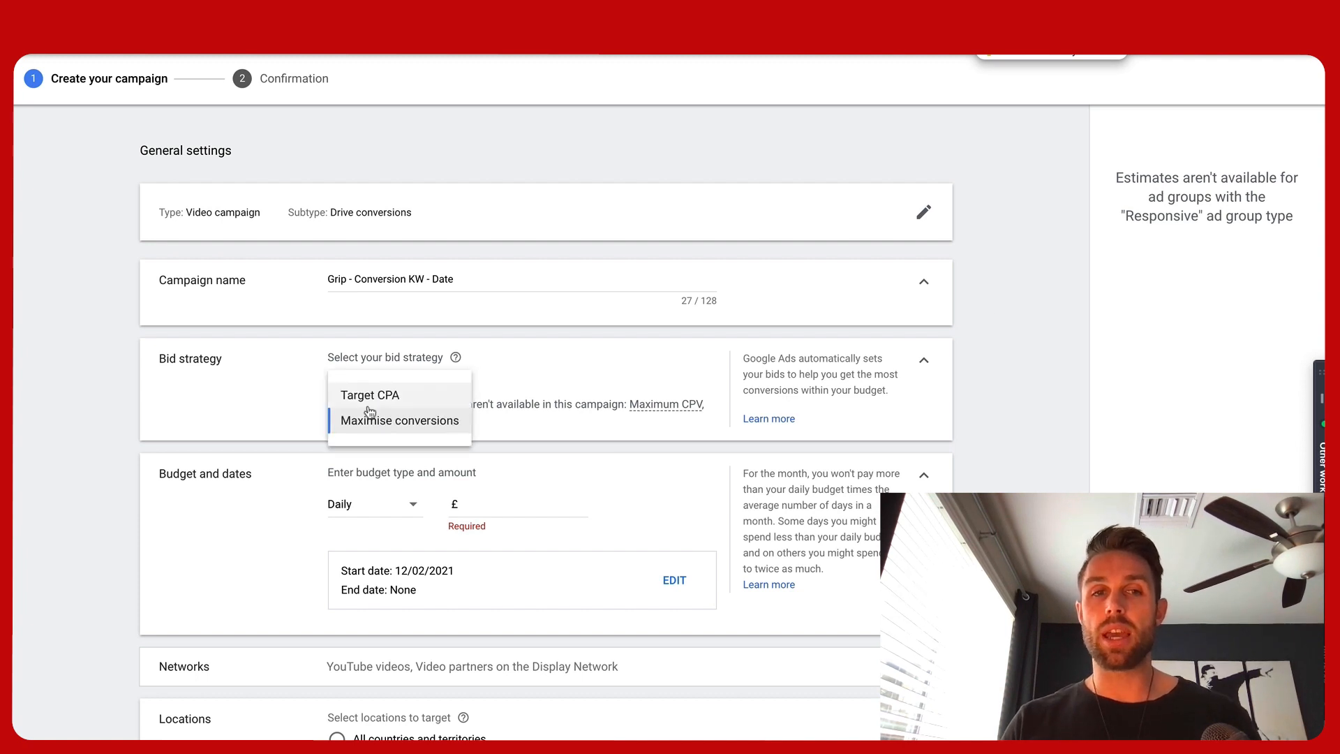
pyautogui.click(369, 393)
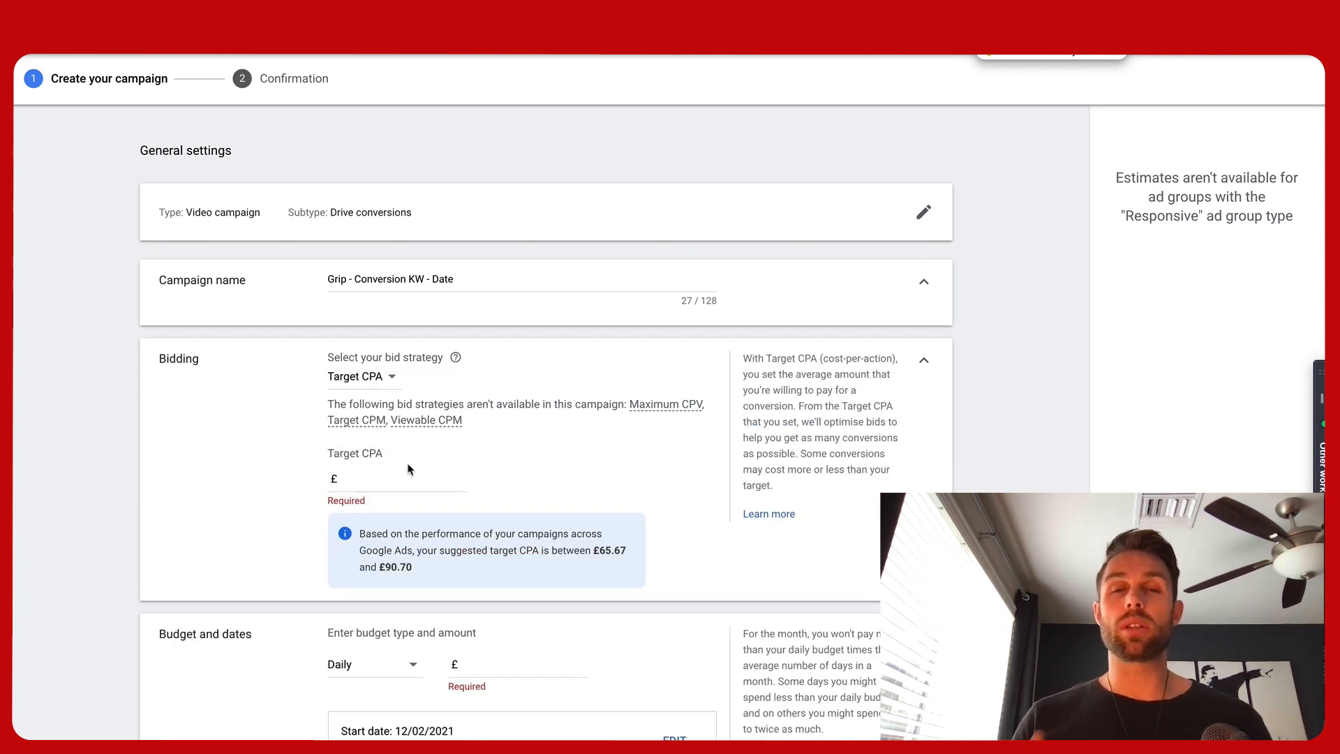
pyautogui.click(384, 386)
pyautogui.click(386, 419)
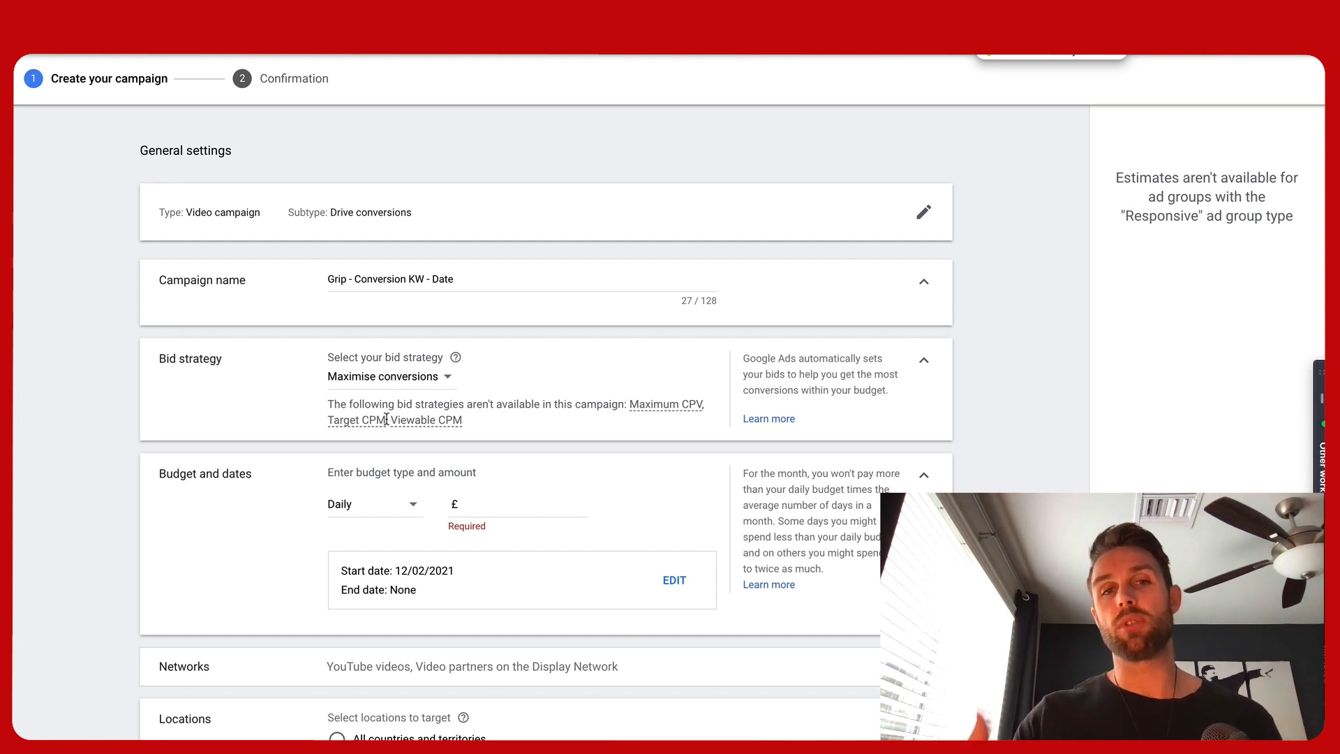
pyautogui.click(486, 498)
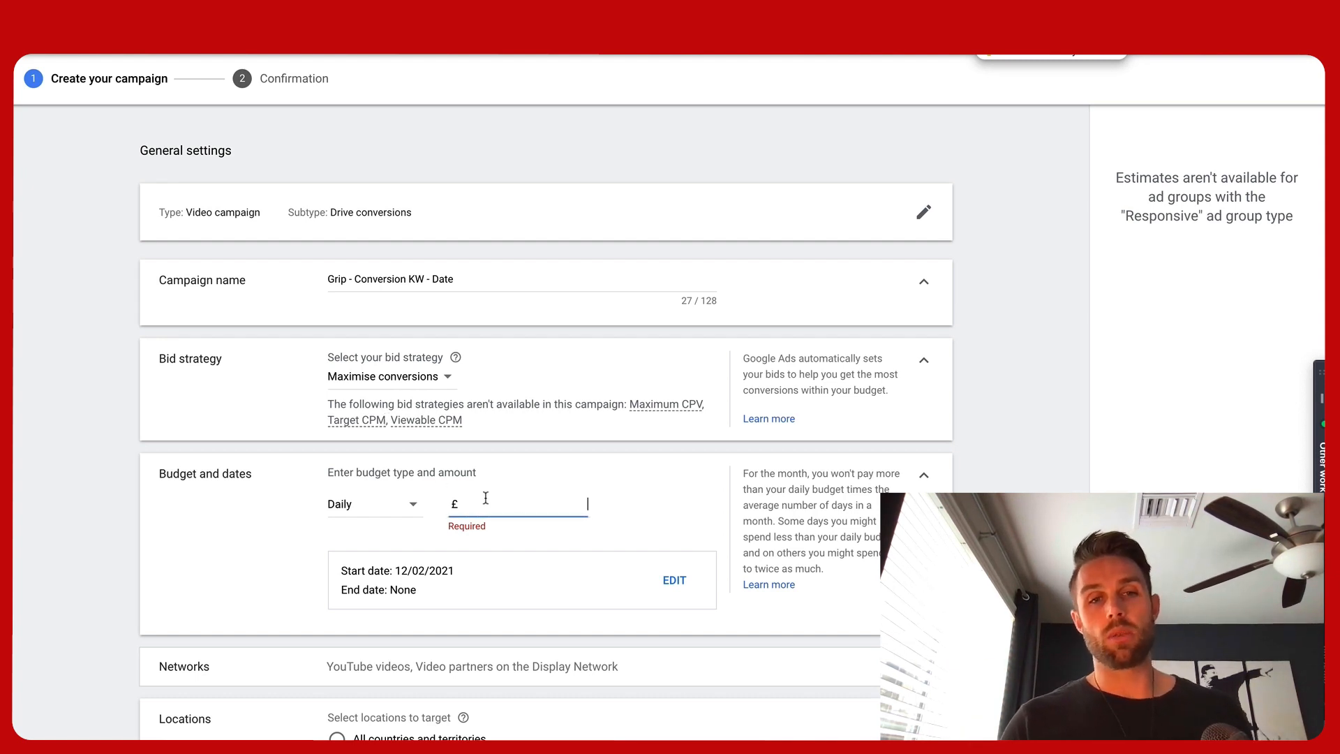
# Set the bid strategy to Target CPA with a target CPA of £65.00
pyautogui.click(440, 380)
pyautogui.click(390, 393)
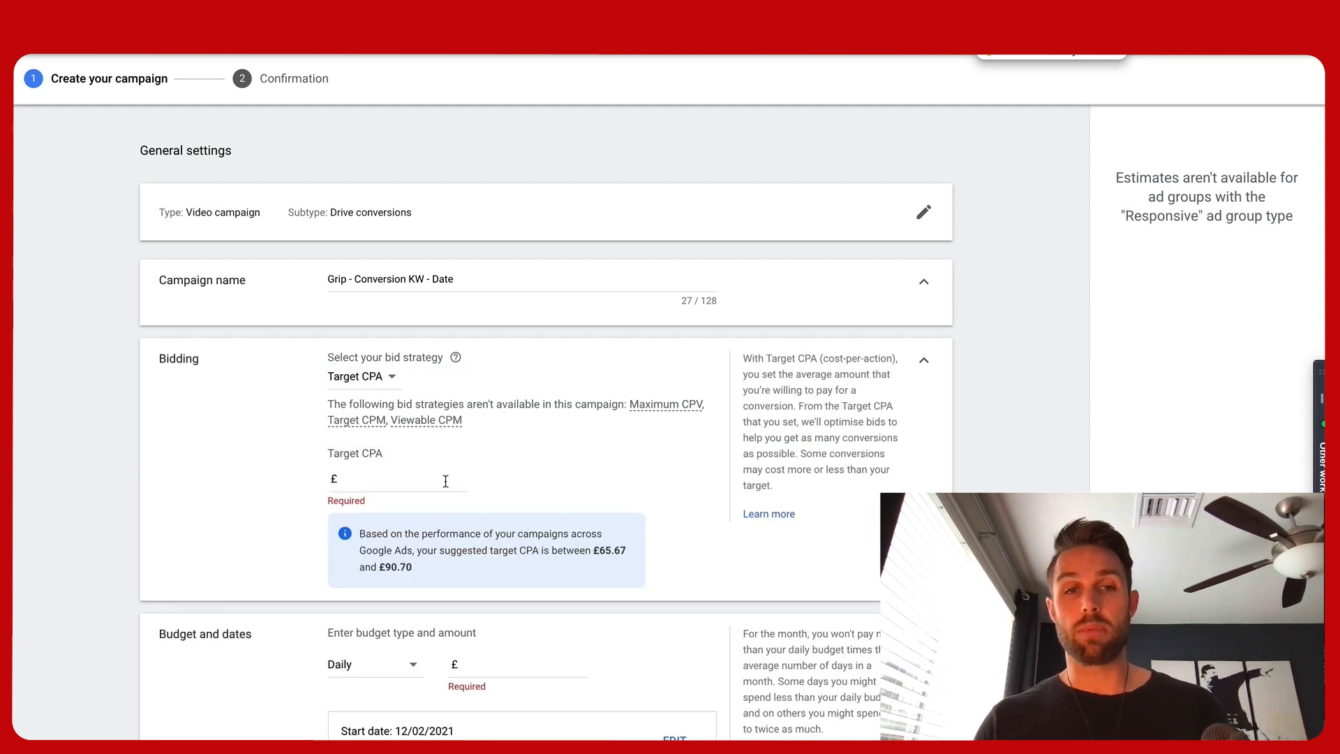
pyautogui.click(408, 482)
pyautogui.write('65.00')
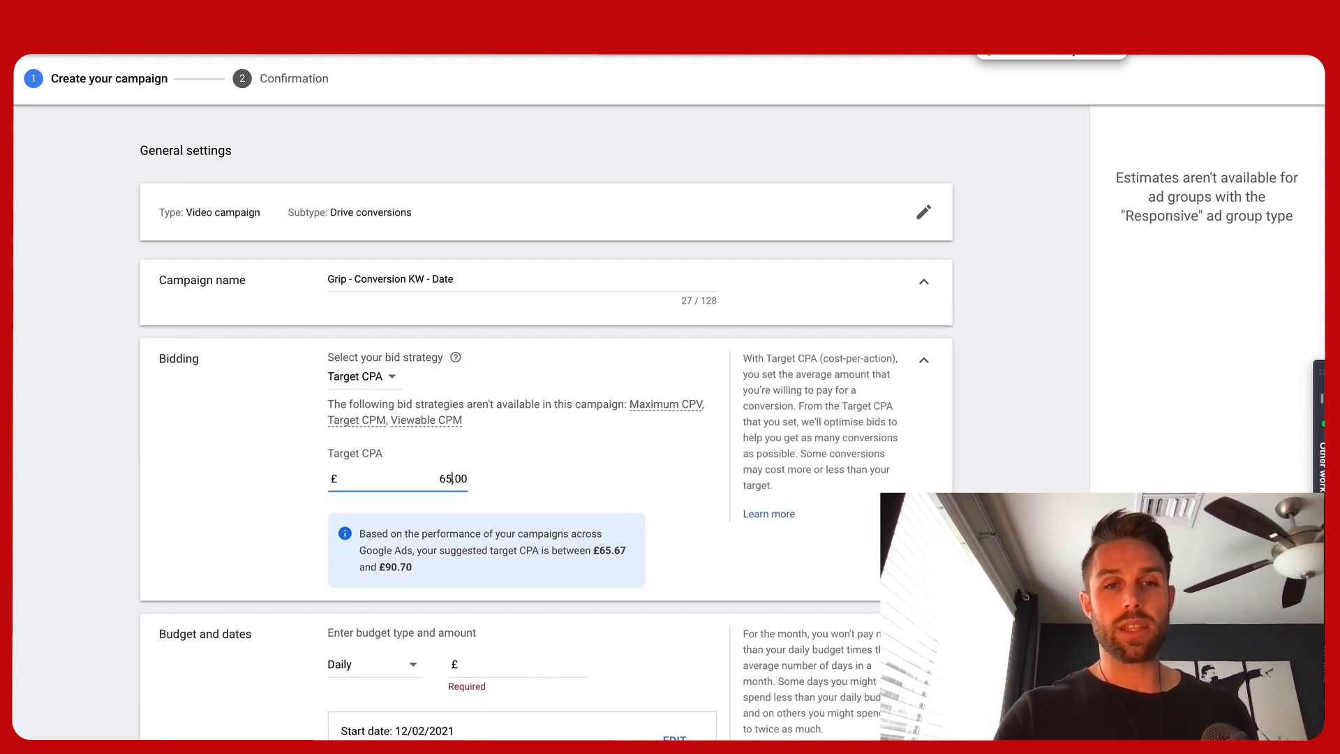
pyautogui.click(618, 520)
pyautogui.scroll(-1, 558, 617)
pyautogui.scroll(-2, 558, 617)
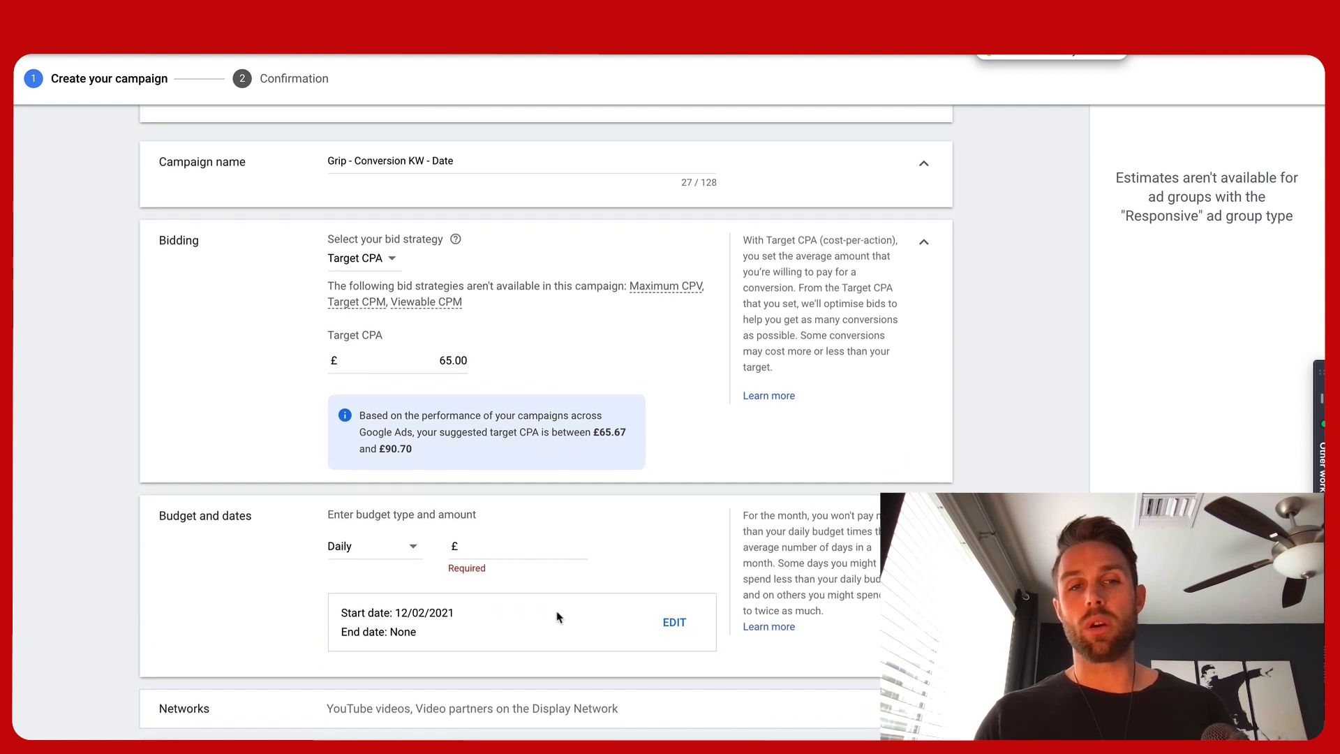
# Enter a daily budget of £100.00 for the campaign
pyautogui.click(503, 551)
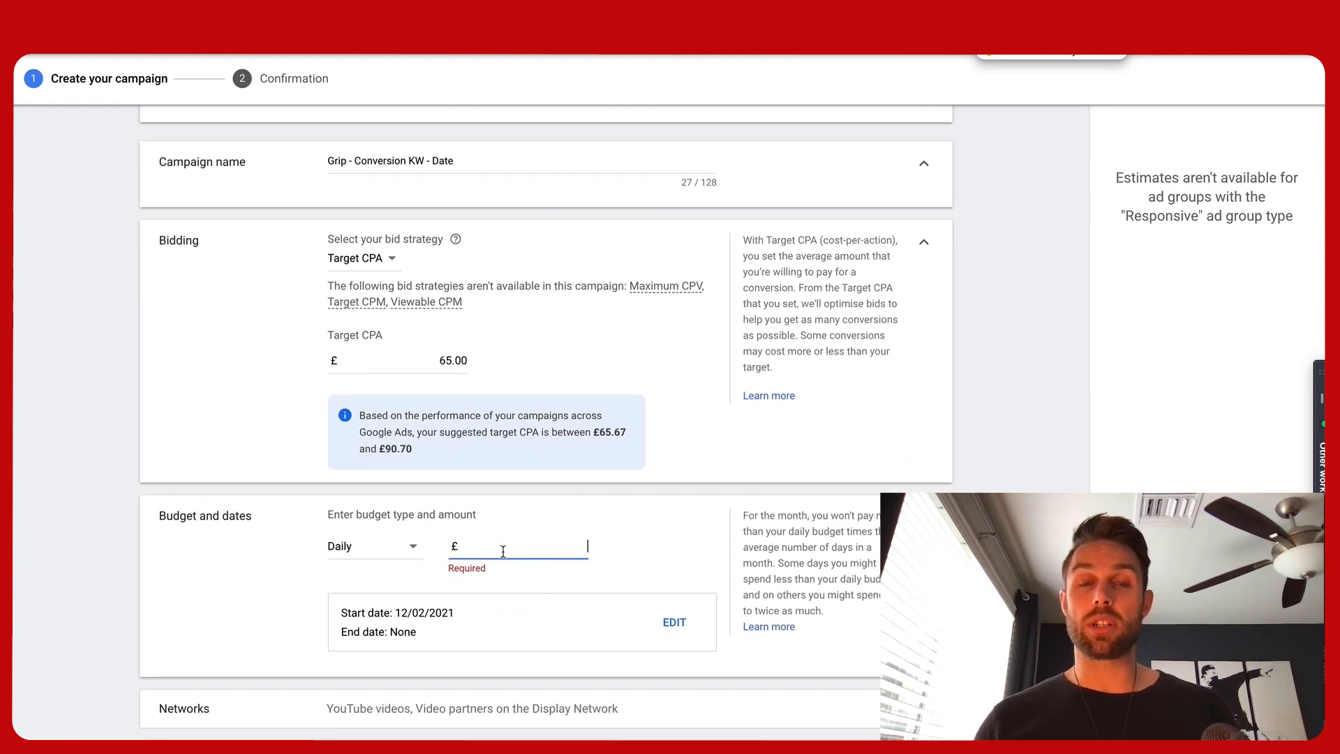
pyautogui.write('100')
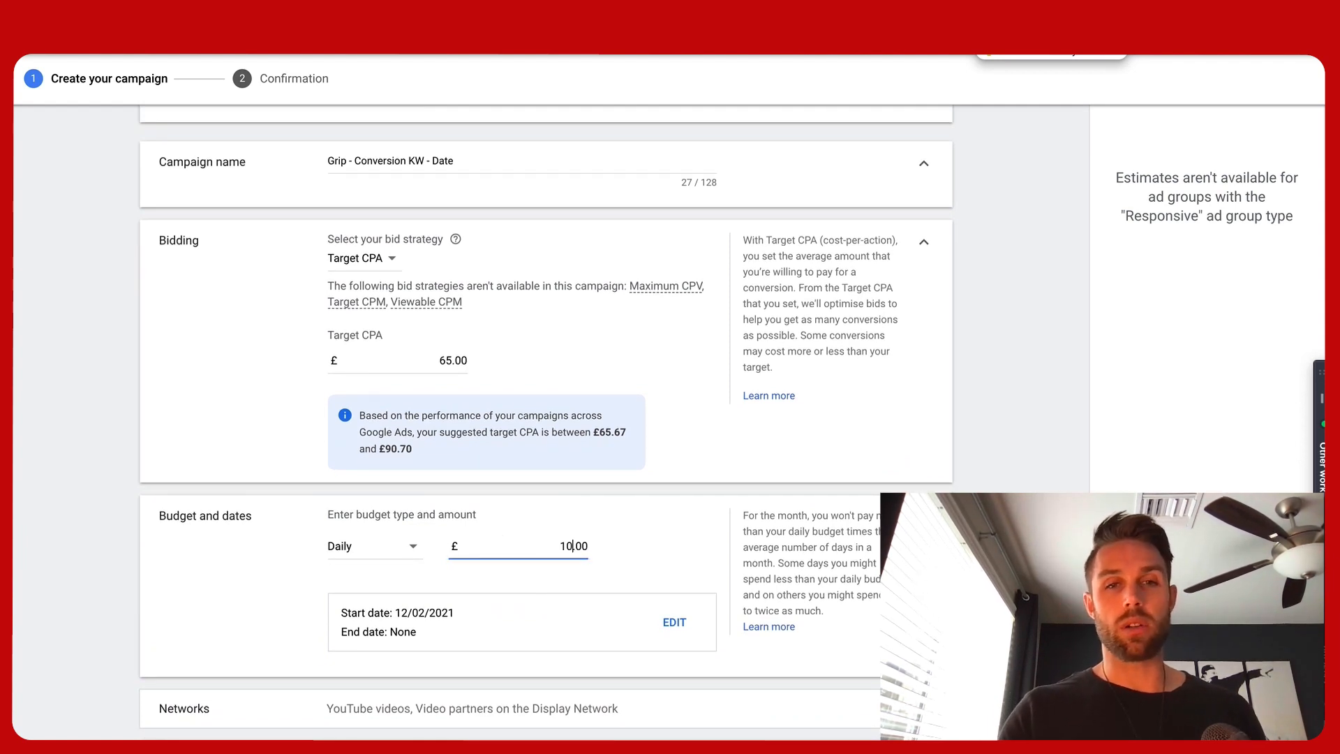
pyautogui.click(607, 550)
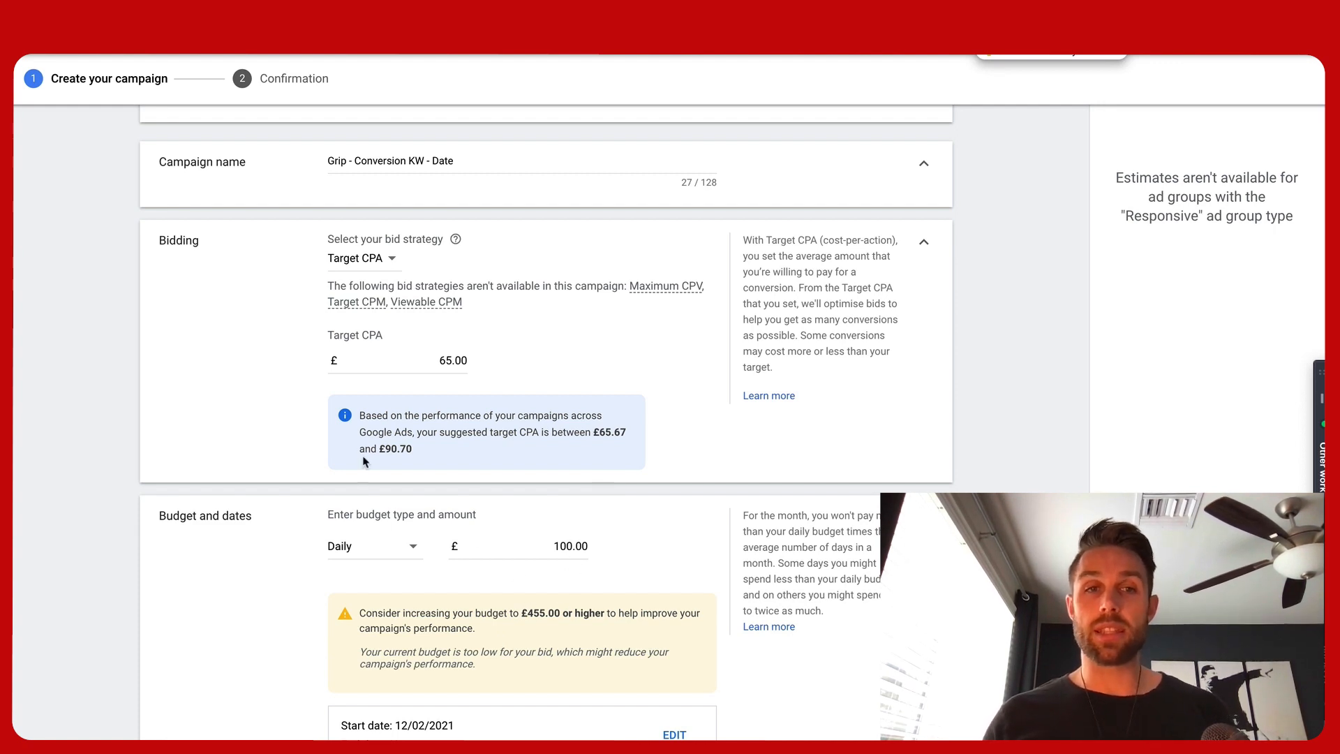
# Set the daily budget to £455.00
pyautogui.moveTo(359, 416); pyautogui.dragTo(436, 450)
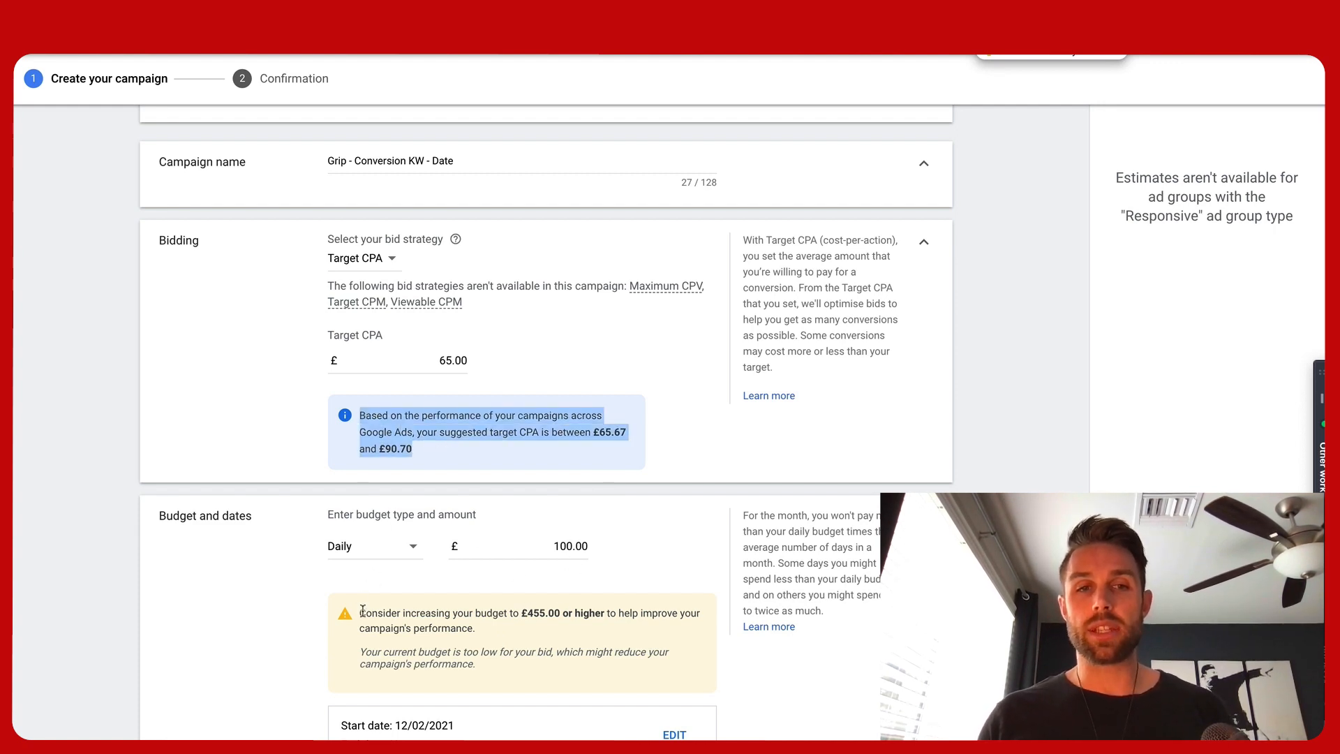
pyautogui.click(362, 613)
pyautogui.moveTo(362, 613); pyautogui.dragTo(468, 664)
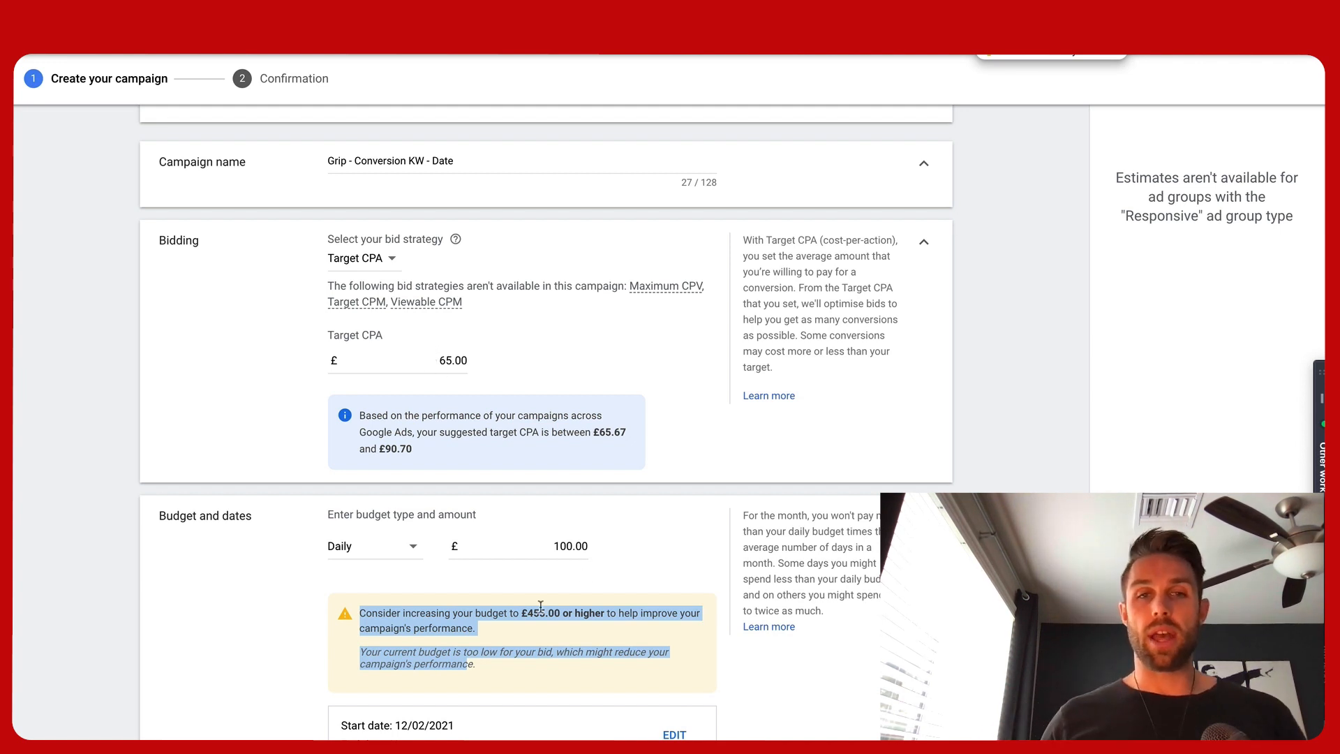
pyautogui.doubleClick(573, 544)
pyautogui.write('45')
pyautogui.click(696, 536)
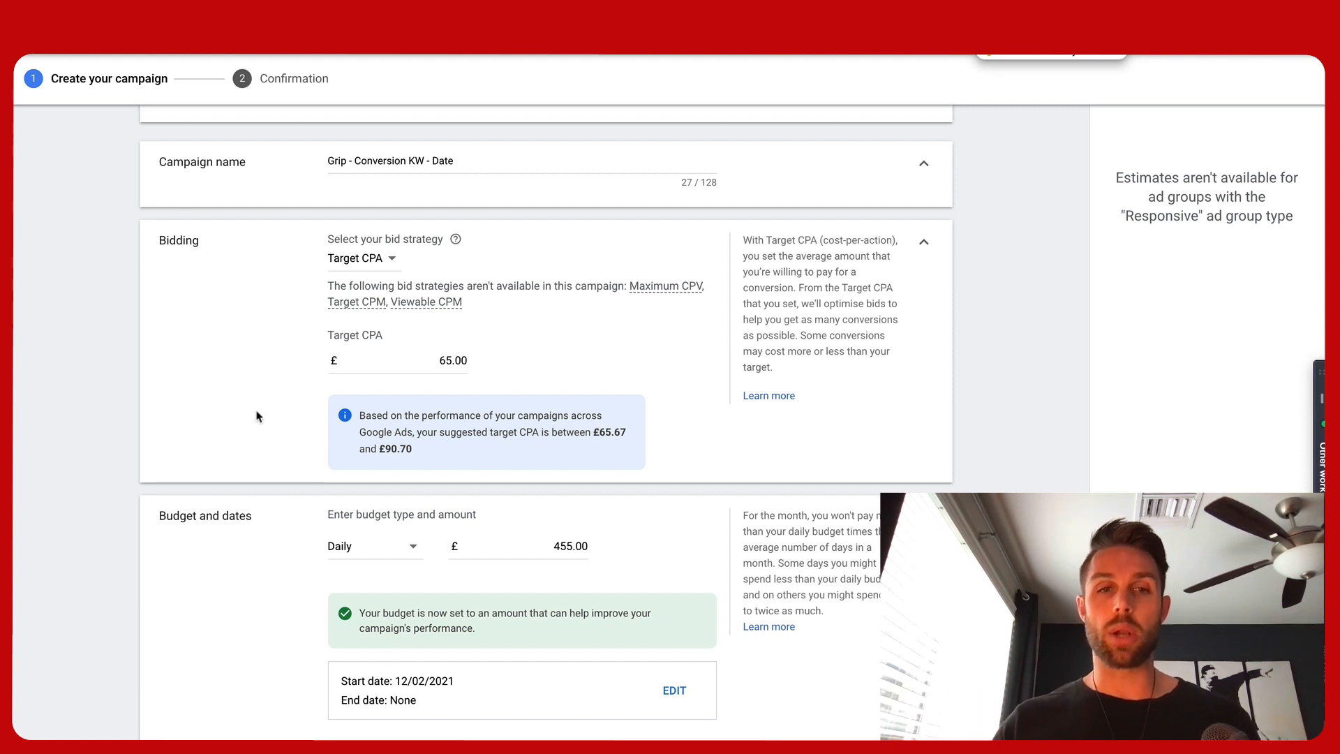
# Review the location, language and inventory type settings of the campaign
pyautogui.scroll(-7, 256, 417)
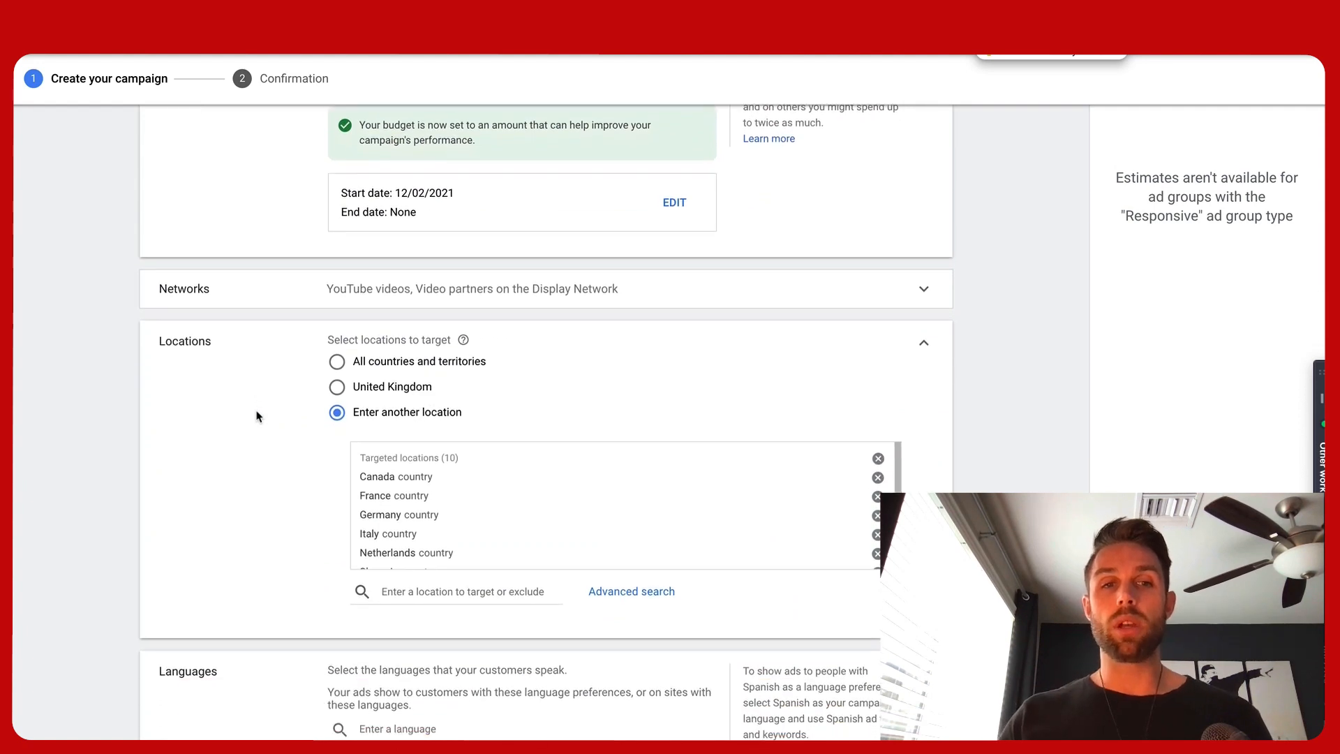
pyautogui.scroll(-6, 425, 520)
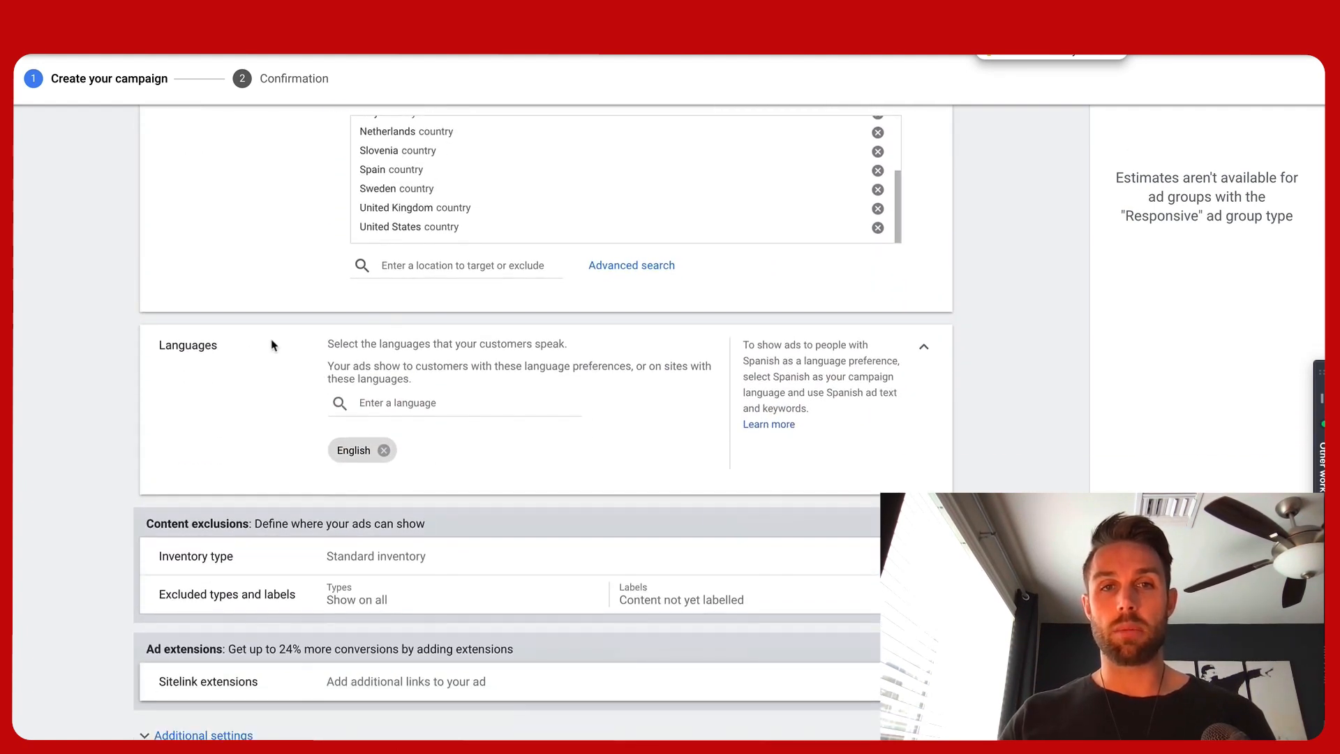
pyautogui.scroll(3, 272, 345)
pyautogui.scroll(1, 272, 345)
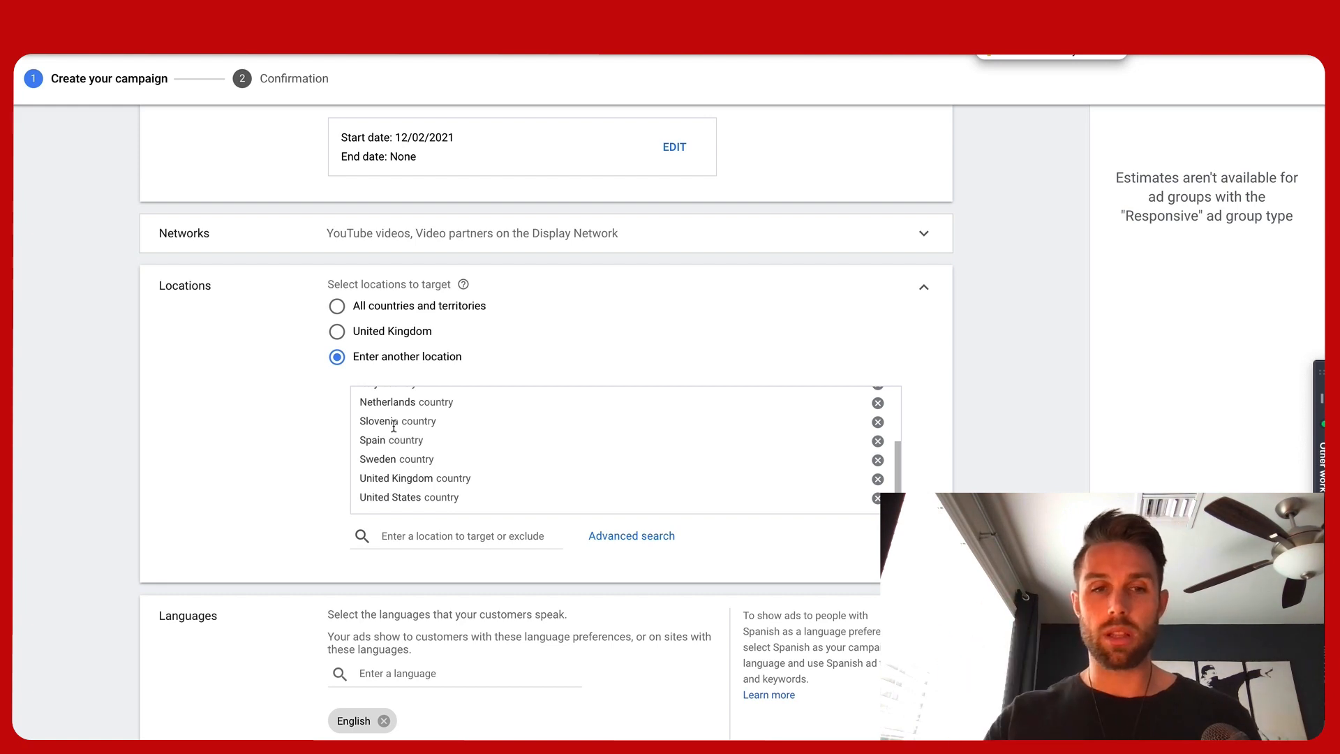
pyautogui.scroll(-4, 209, 533)
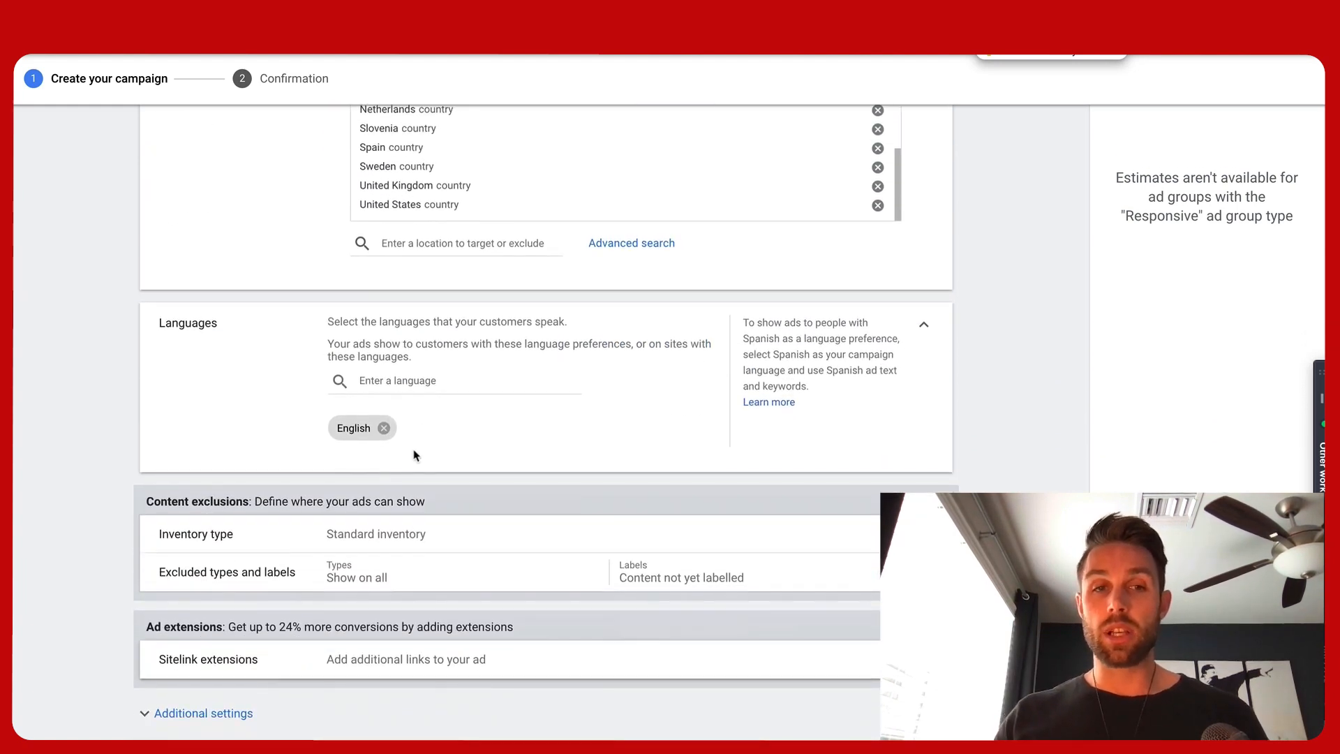
pyautogui.scroll(-3, 218, 453)
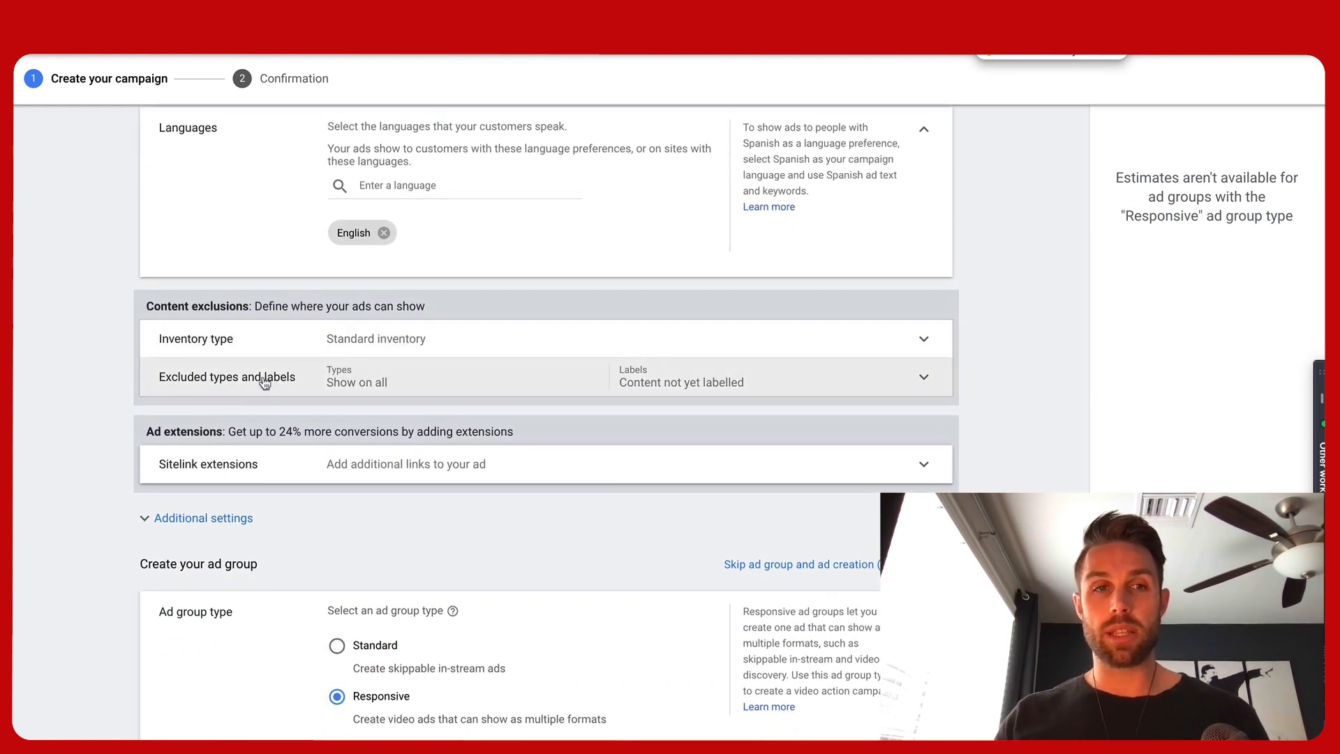
pyautogui.click(243, 349)
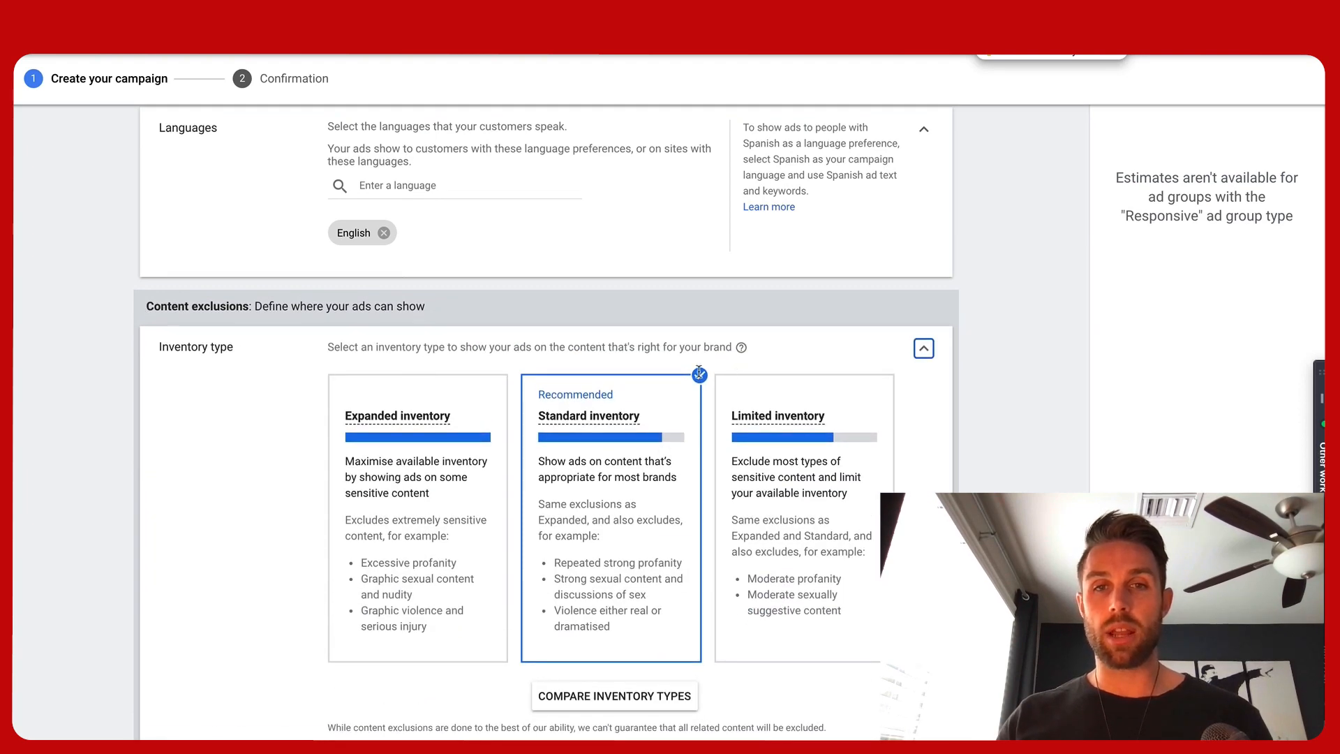
pyautogui.click(922, 351)
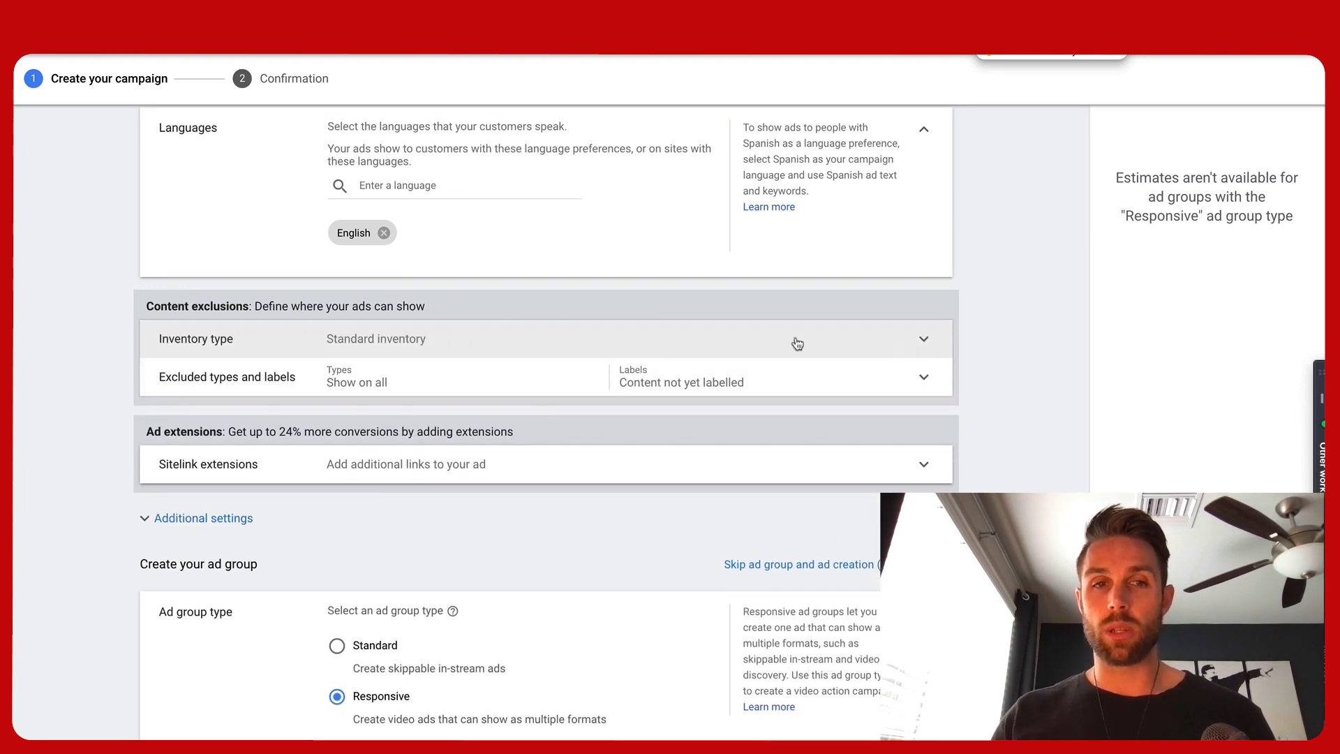
# Exclude embedded YouTube videos and live streaming videos from the content types
pyautogui.click(349, 387)
pyautogui.scroll(-1, 335, 454)
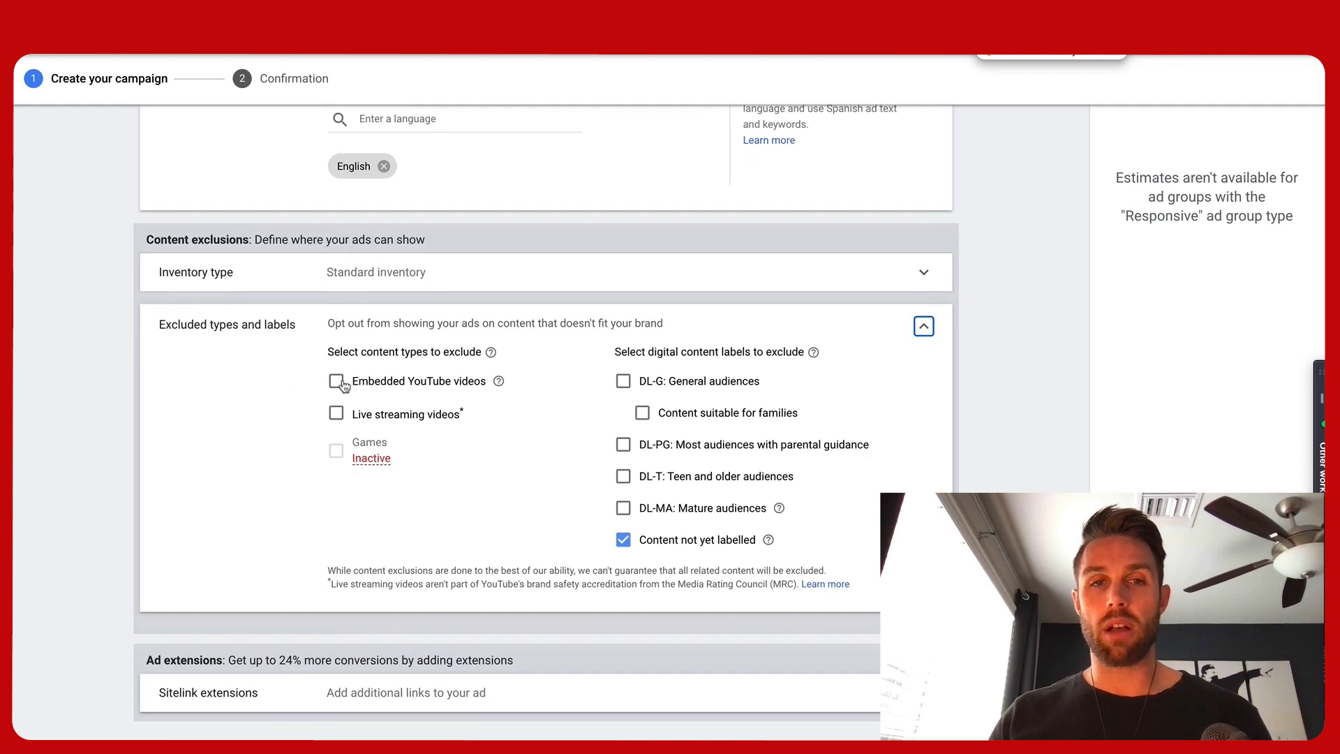
pyautogui.click(336, 382)
pyautogui.click(336, 414)
# In additional settings, set specific device targeting and exclude TV screens
pyautogui.scroll(-5, 293, 450)
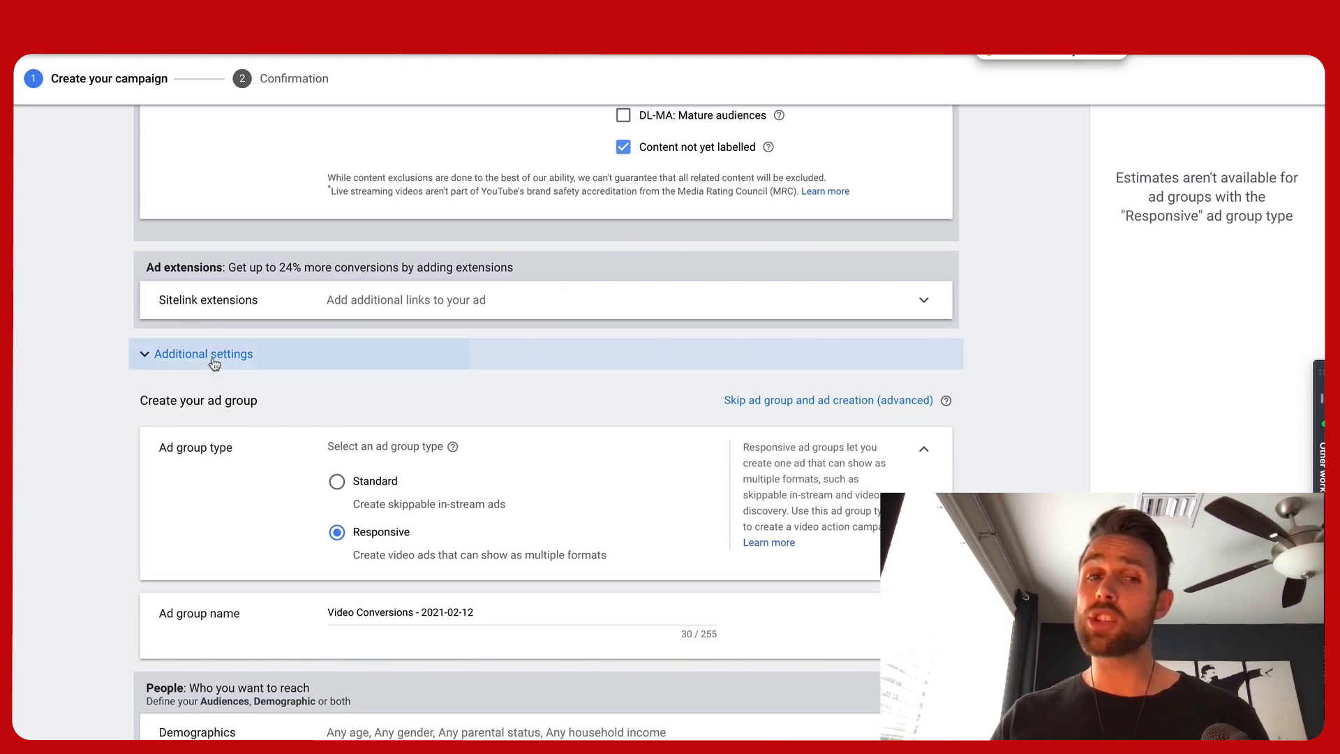
pyautogui.click(215, 357)
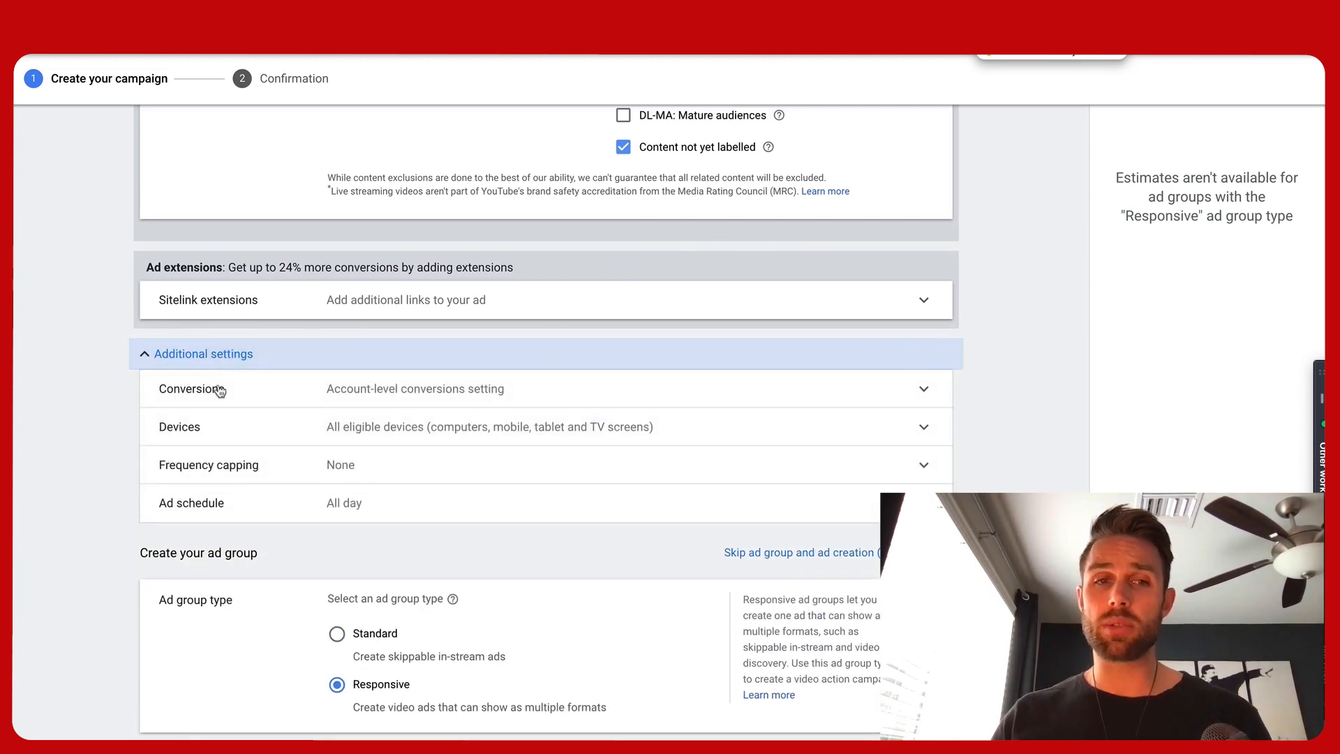
pyautogui.click(428, 429)
pyautogui.click(339, 477)
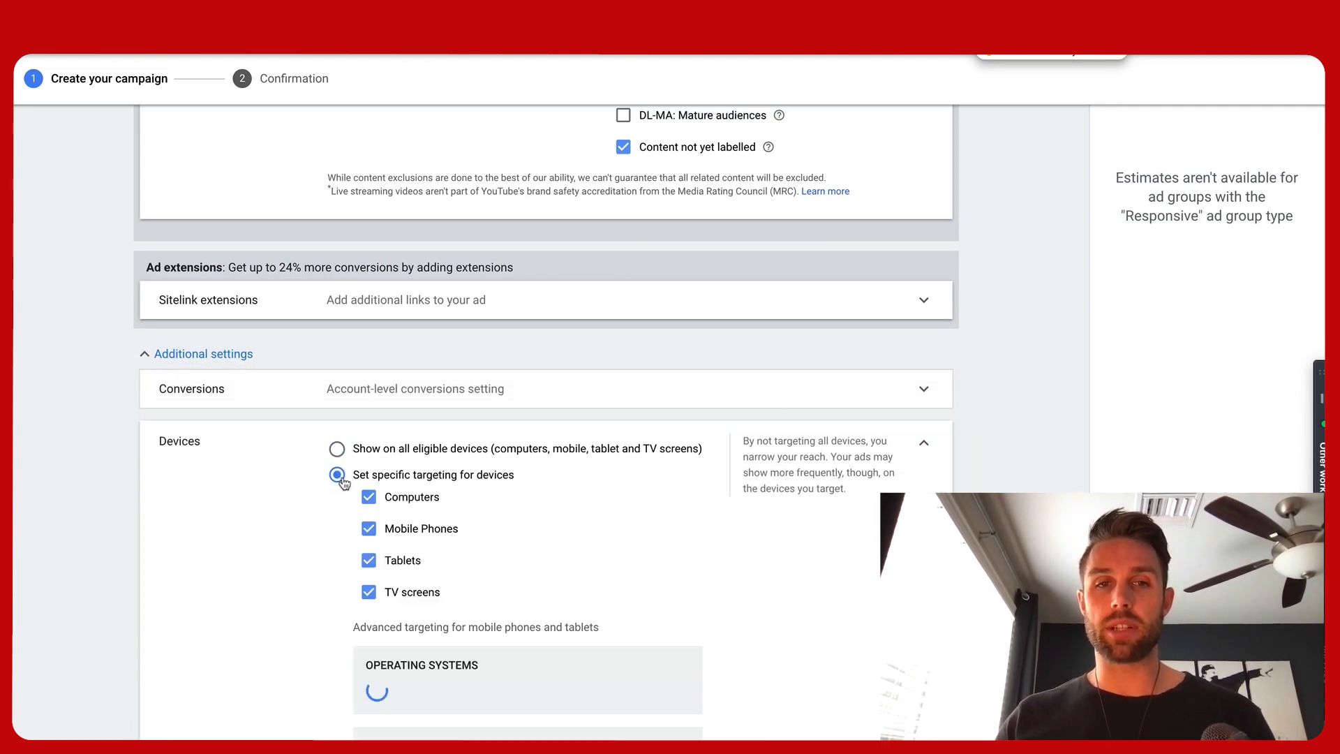
pyautogui.click(369, 591)
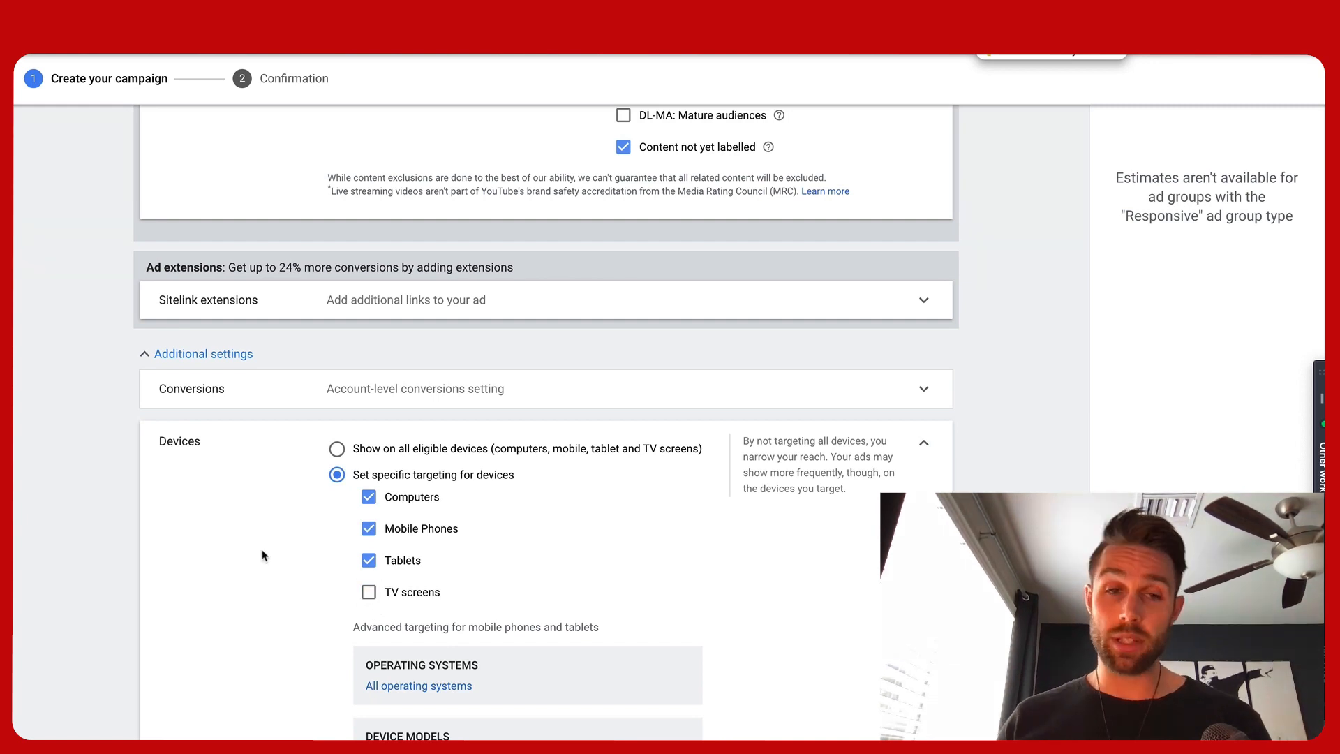
# Set the ad group type to Standard
pyautogui.scroll(-3, 263, 555)
pyautogui.scroll(-1, 262, 555)
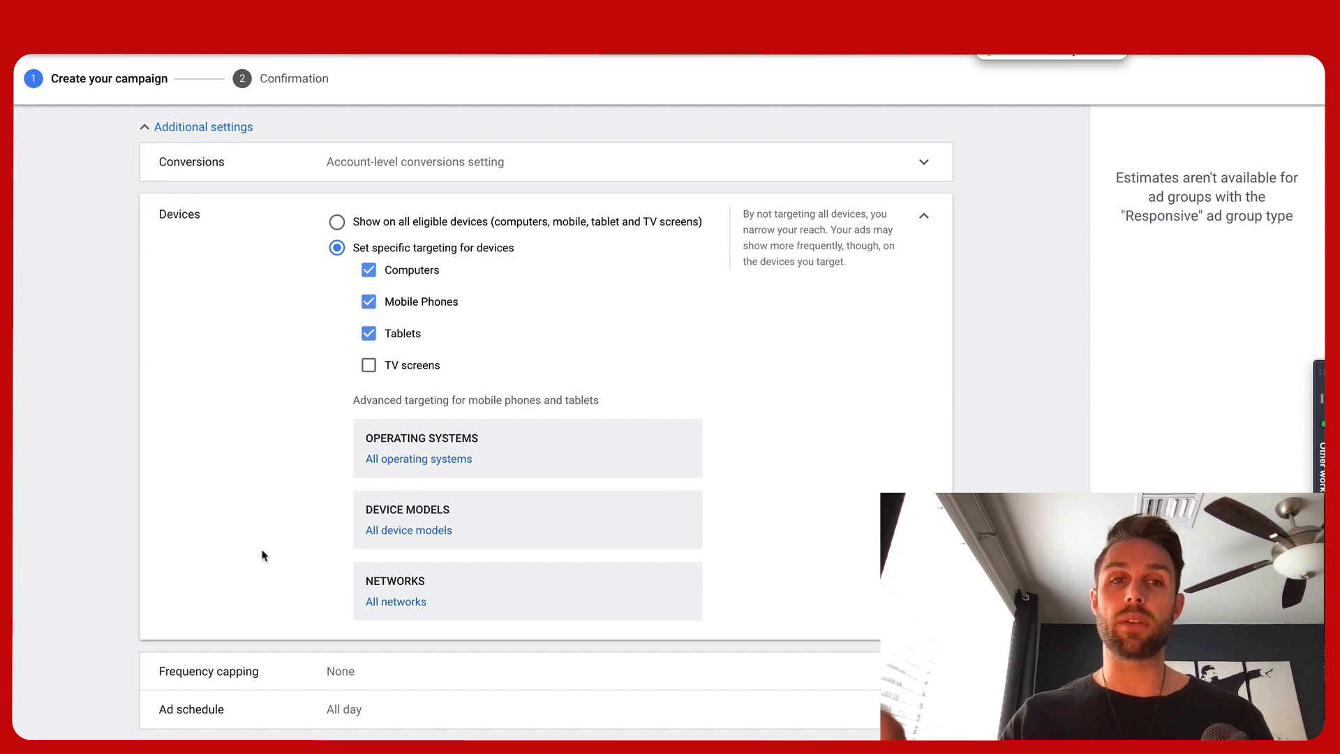
pyautogui.scroll(-3, 262, 555)
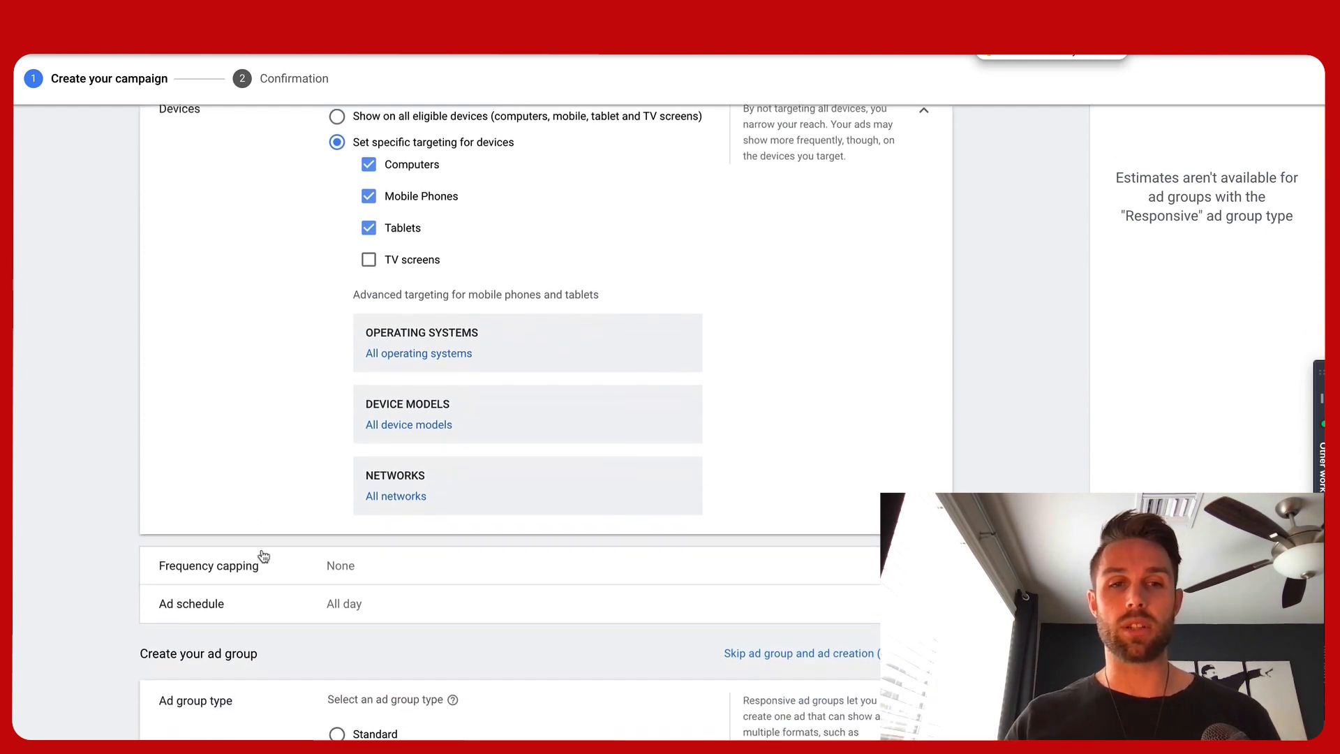
pyautogui.scroll(-2, 263, 555)
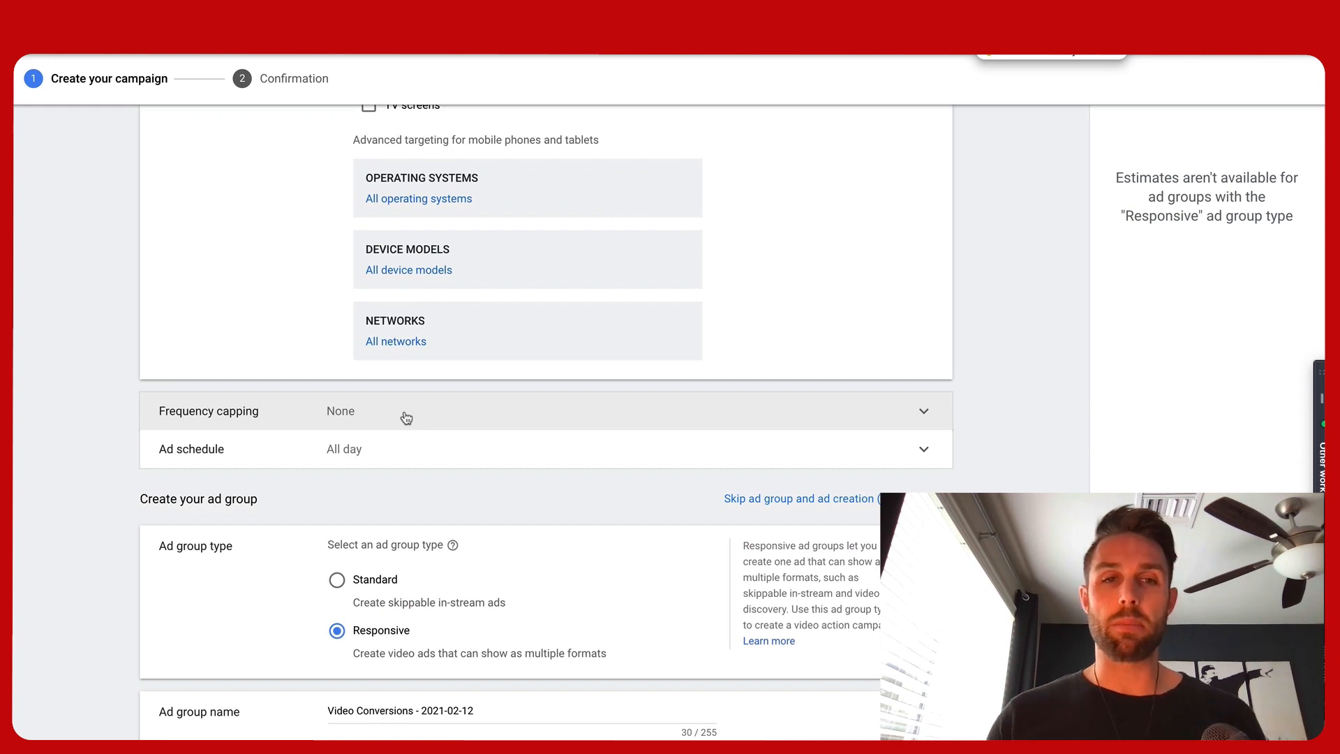
pyautogui.click(338, 585)
# Browse the ad group's audience categories, including similar audiences and in-market audiences
pyautogui.scroll(-3, 275, 545)
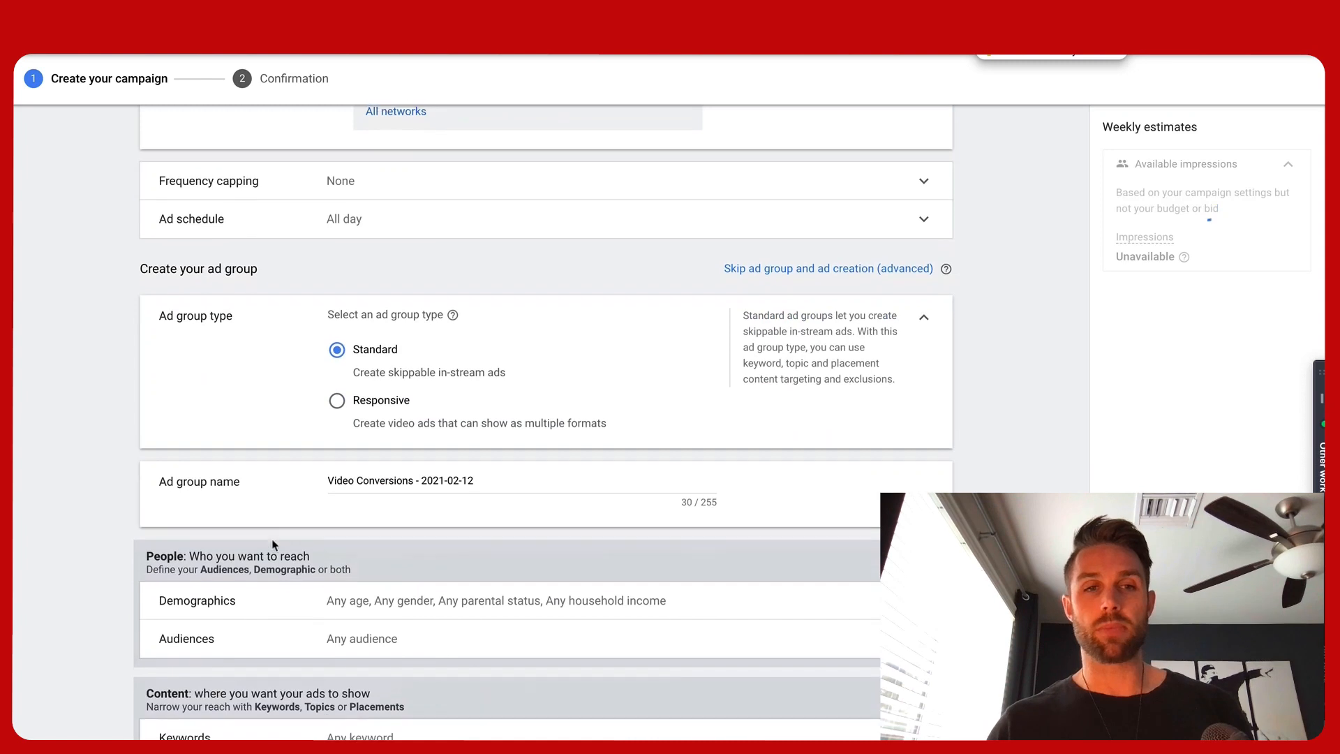
pyautogui.click(416, 471)
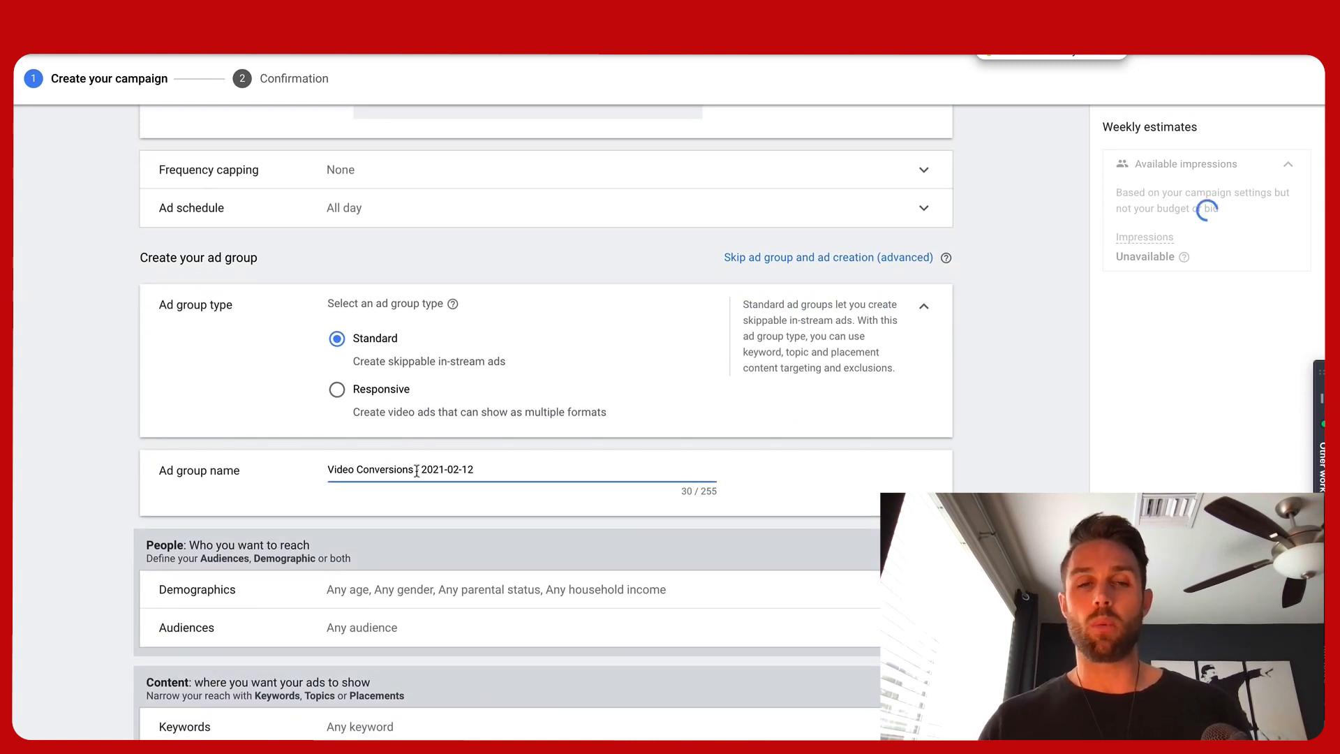
pyautogui.tripleClick(416, 471)
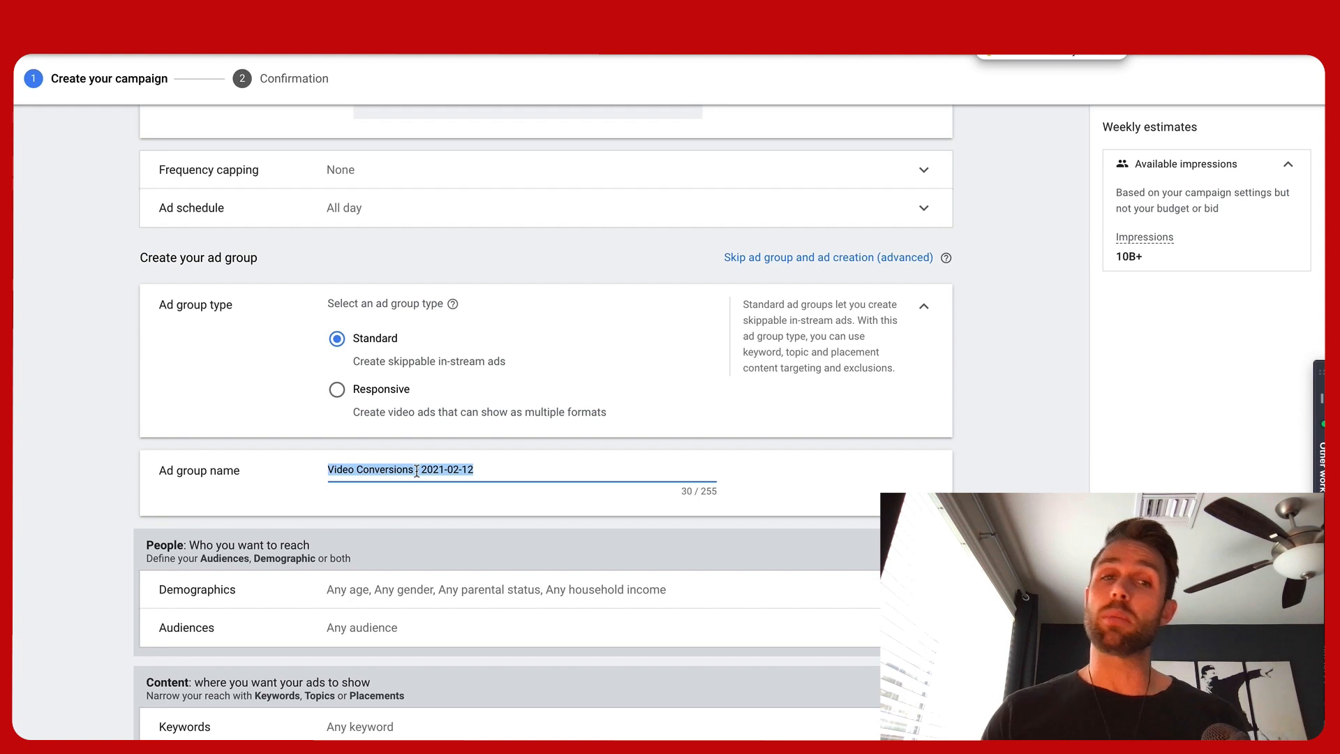
pyautogui.scroll(-3, 253, 470)
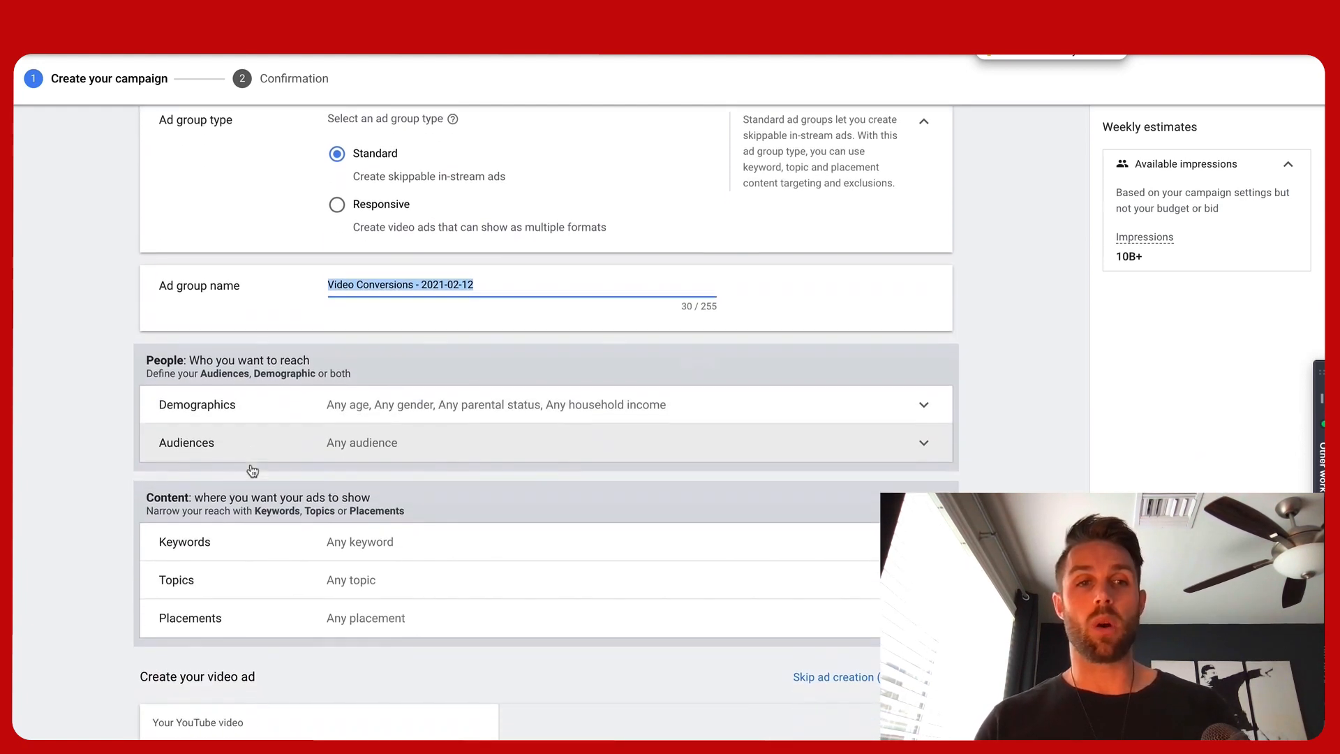
pyautogui.click(405, 448)
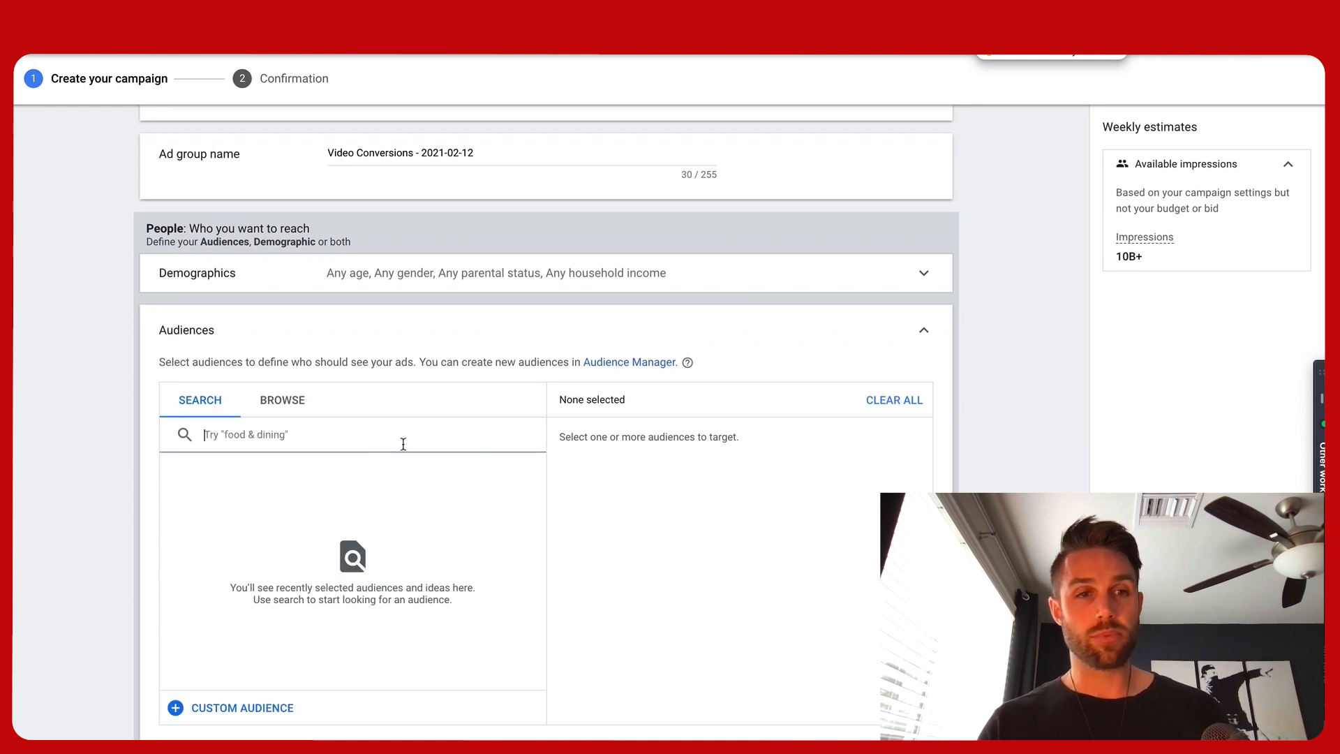
pyautogui.click(285, 406)
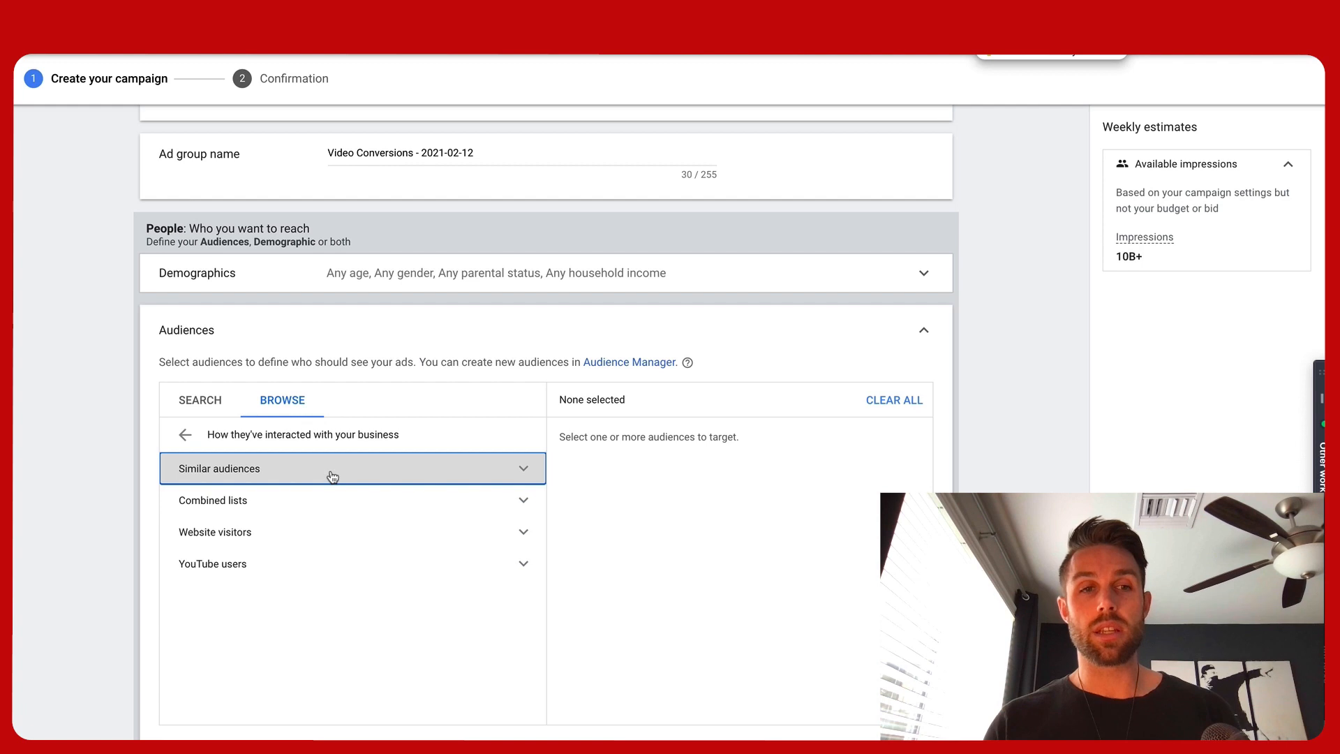
pyautogui.click(263, 472)
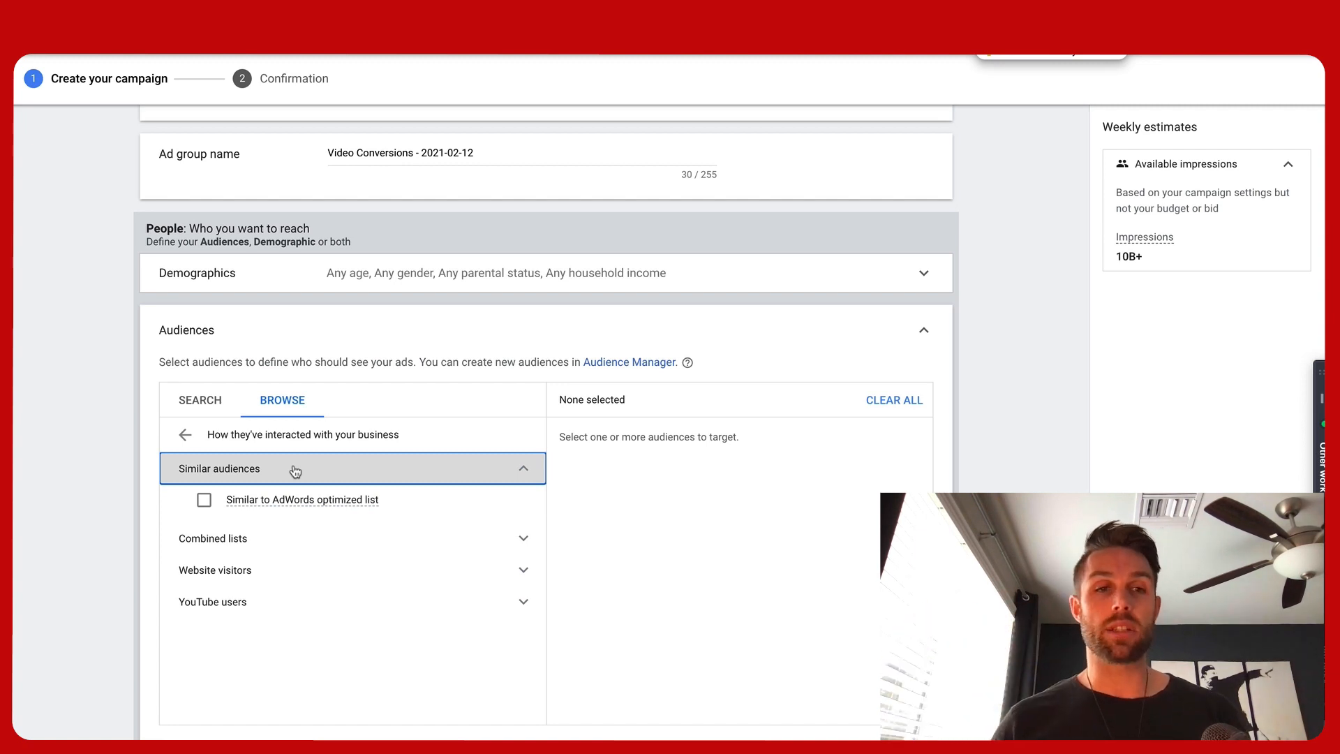
pyautogui.click(295, 472)
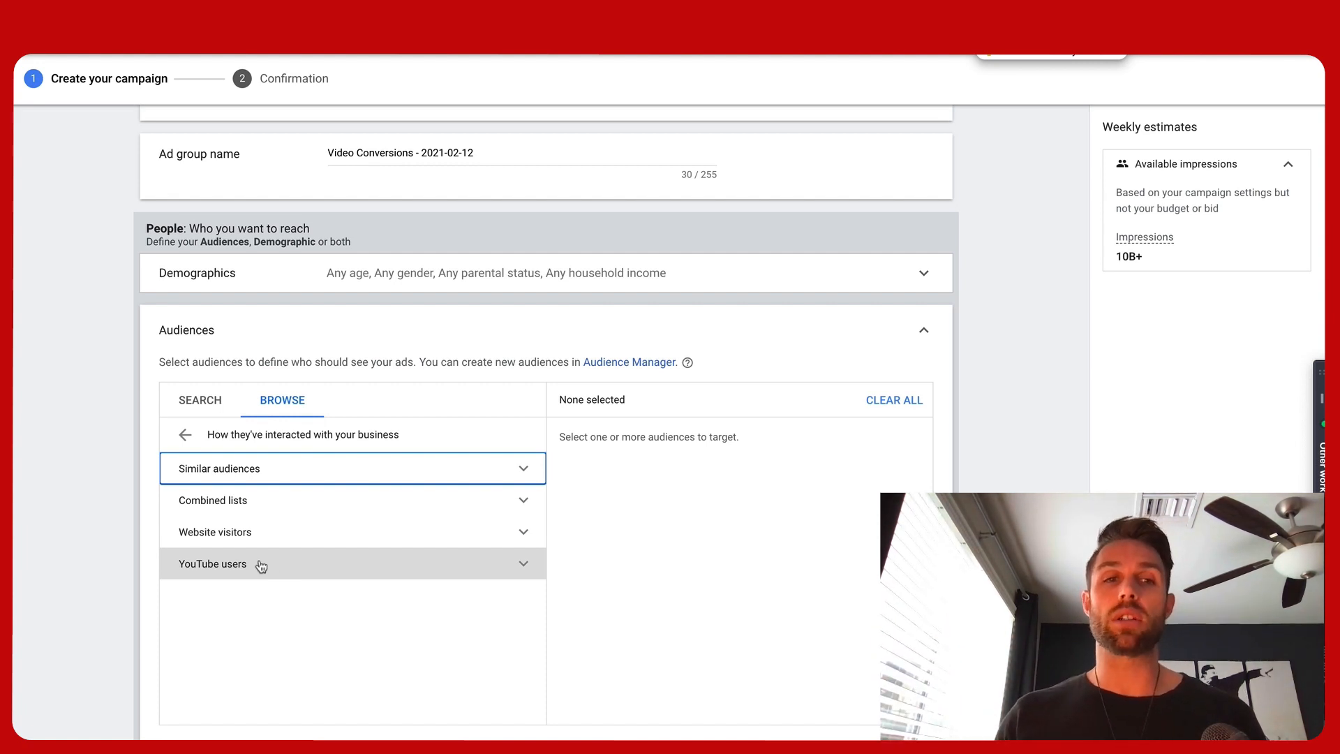
pyautogui.click(186, 435)
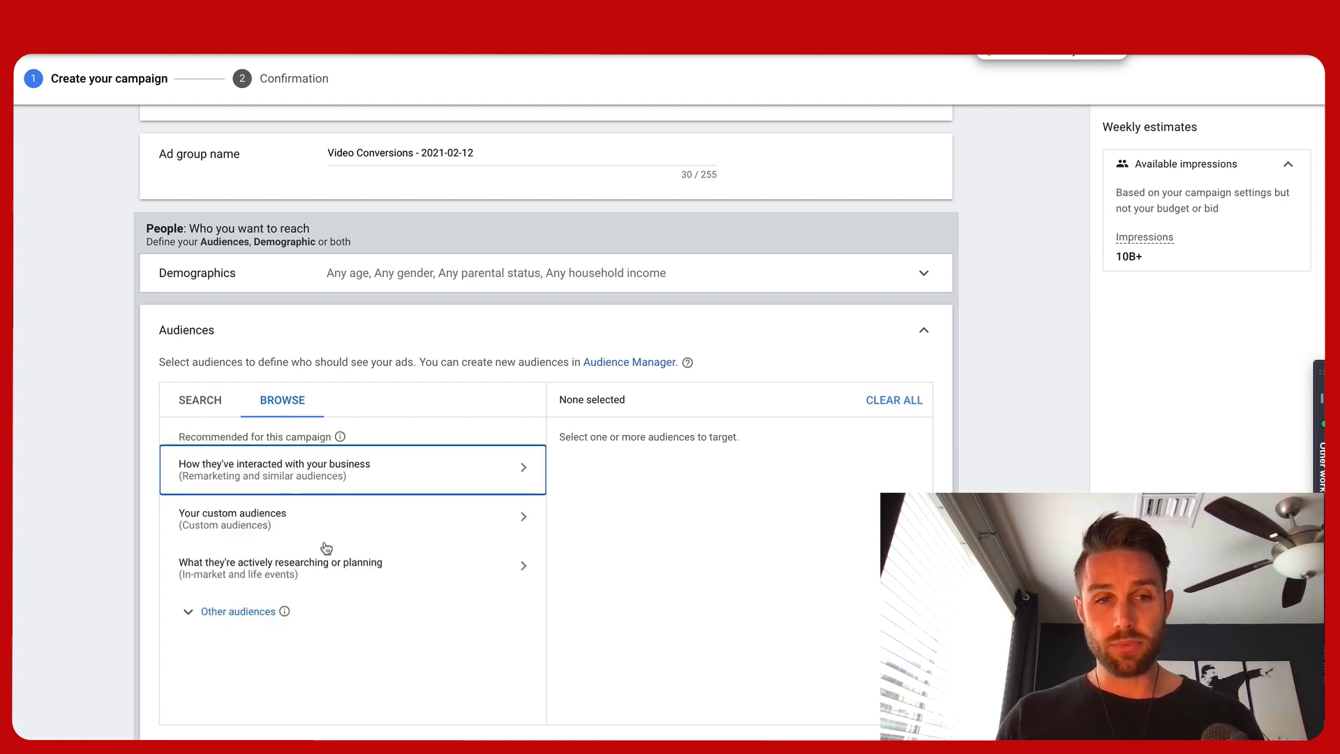
pyautogui.click(318, 583)
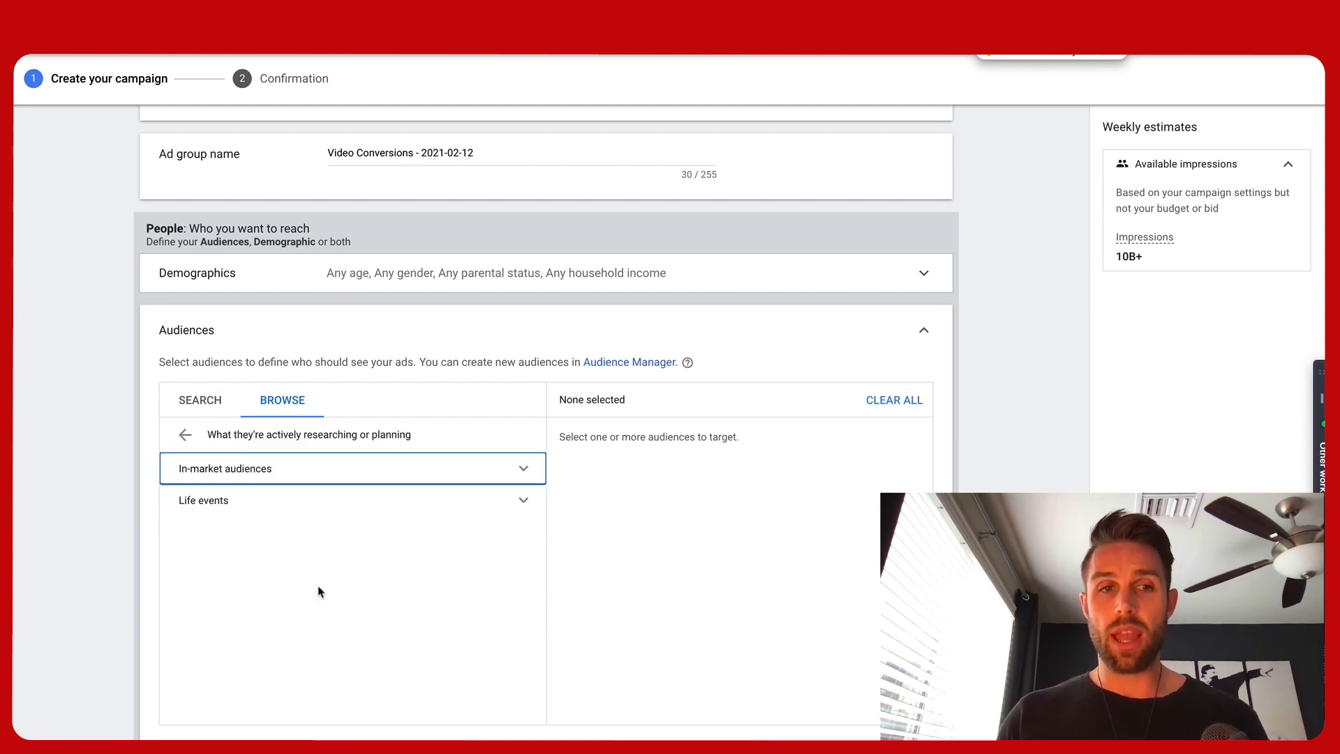
pyautogui.click(286, 475)
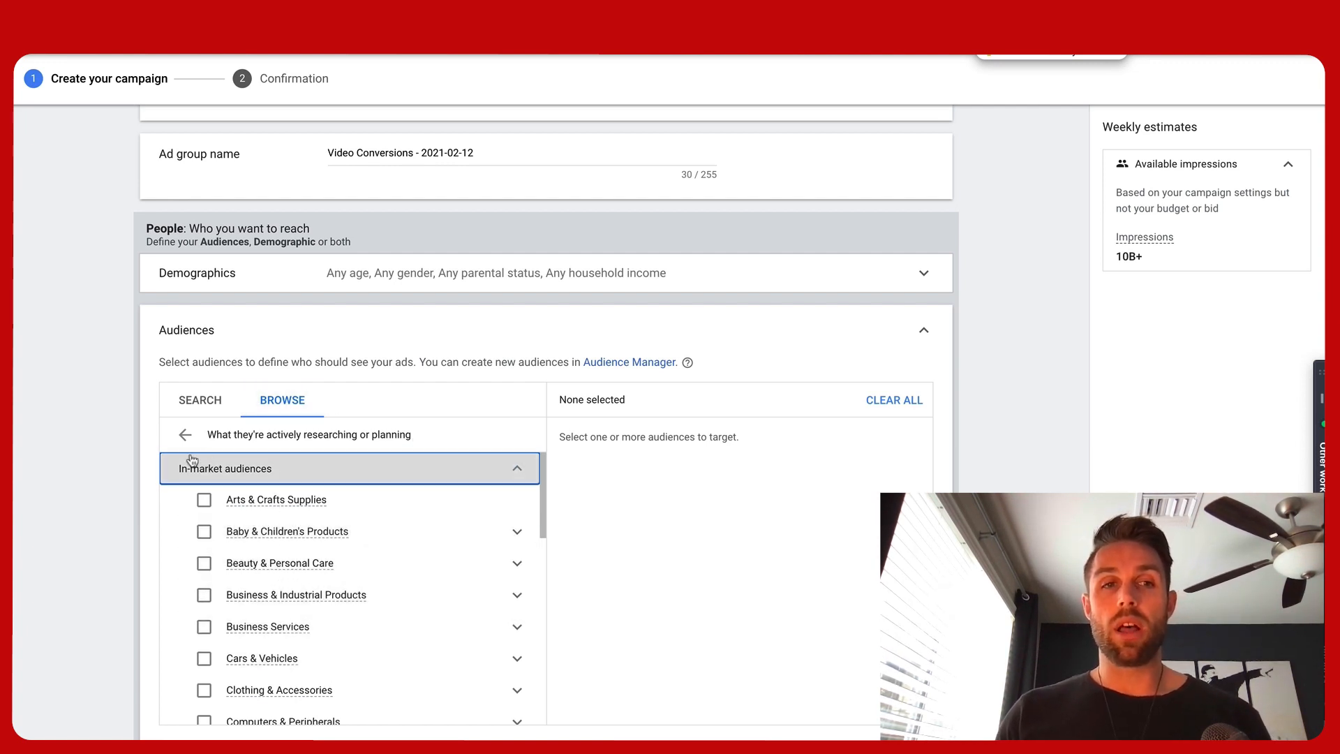
pyautogui.click(185, 435)
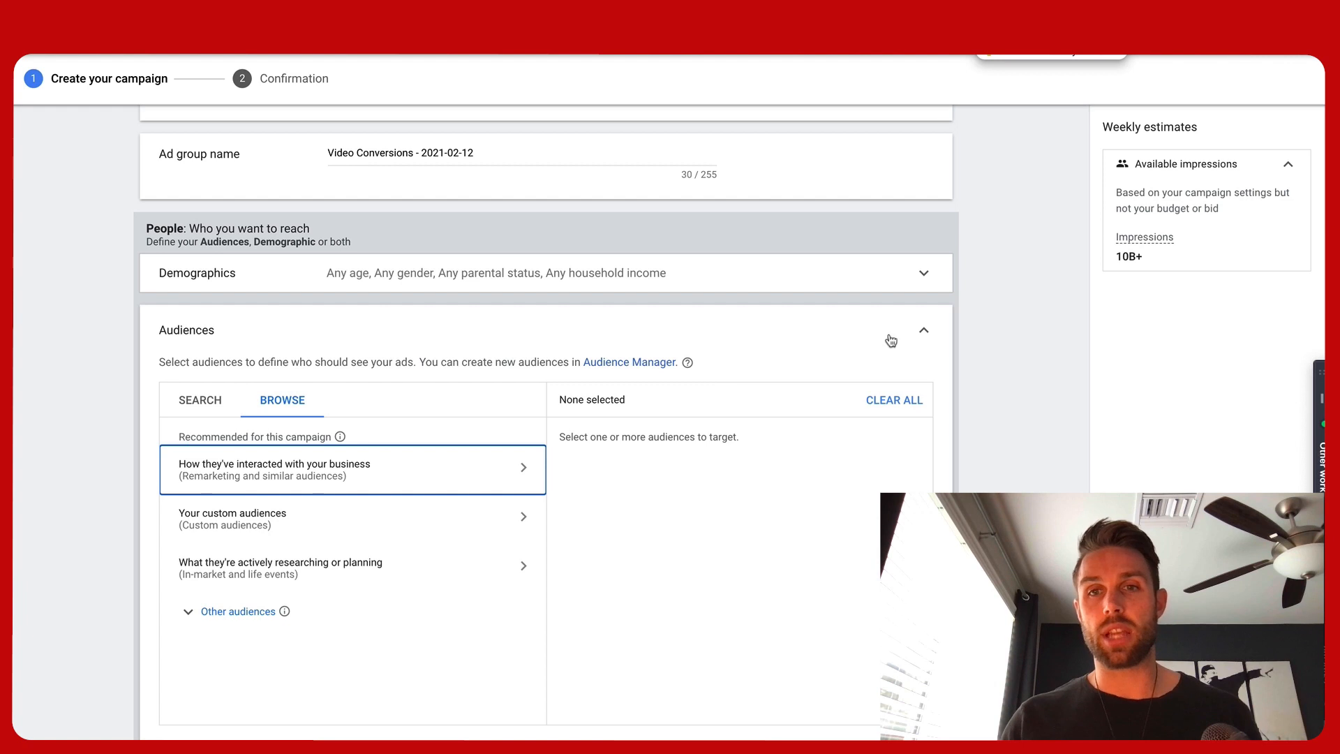
# Collapse the audiences section and open the Keywords content targeting section
pyautogui.click(922, 331)
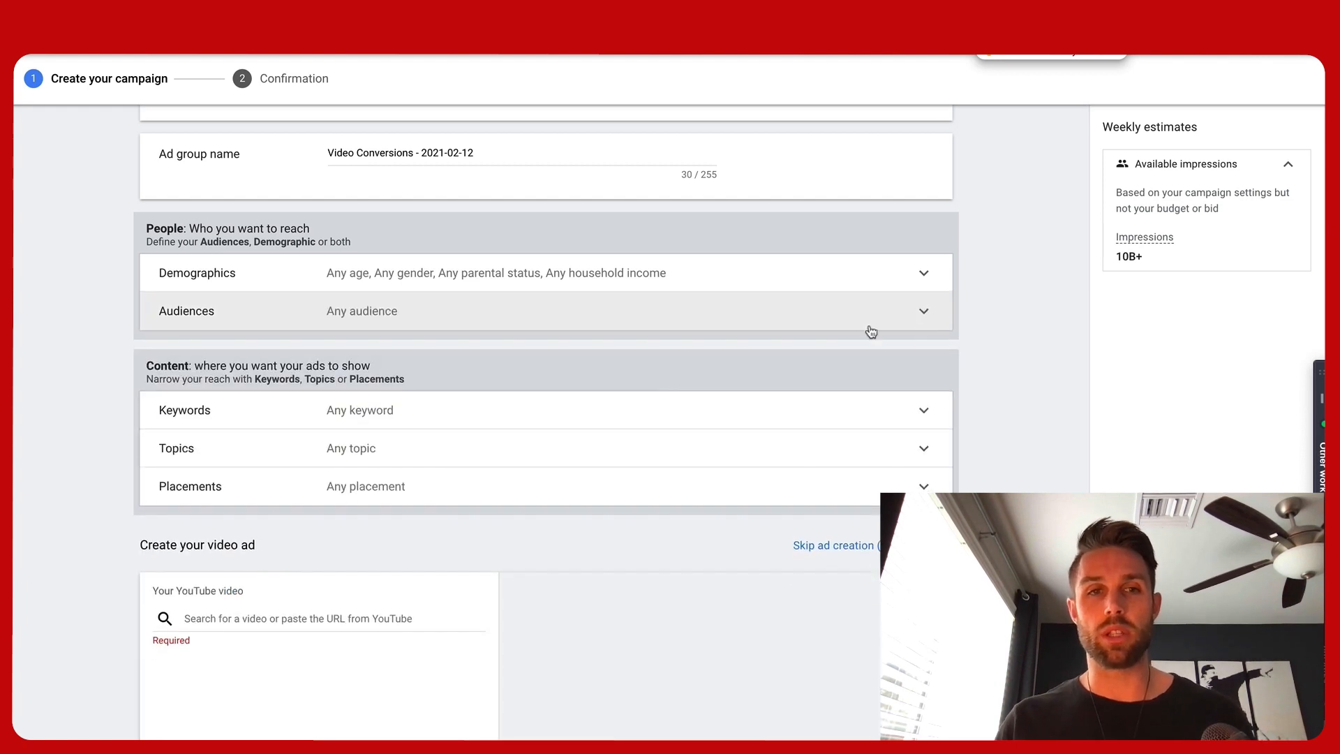
pyautogui.click(459, 416)
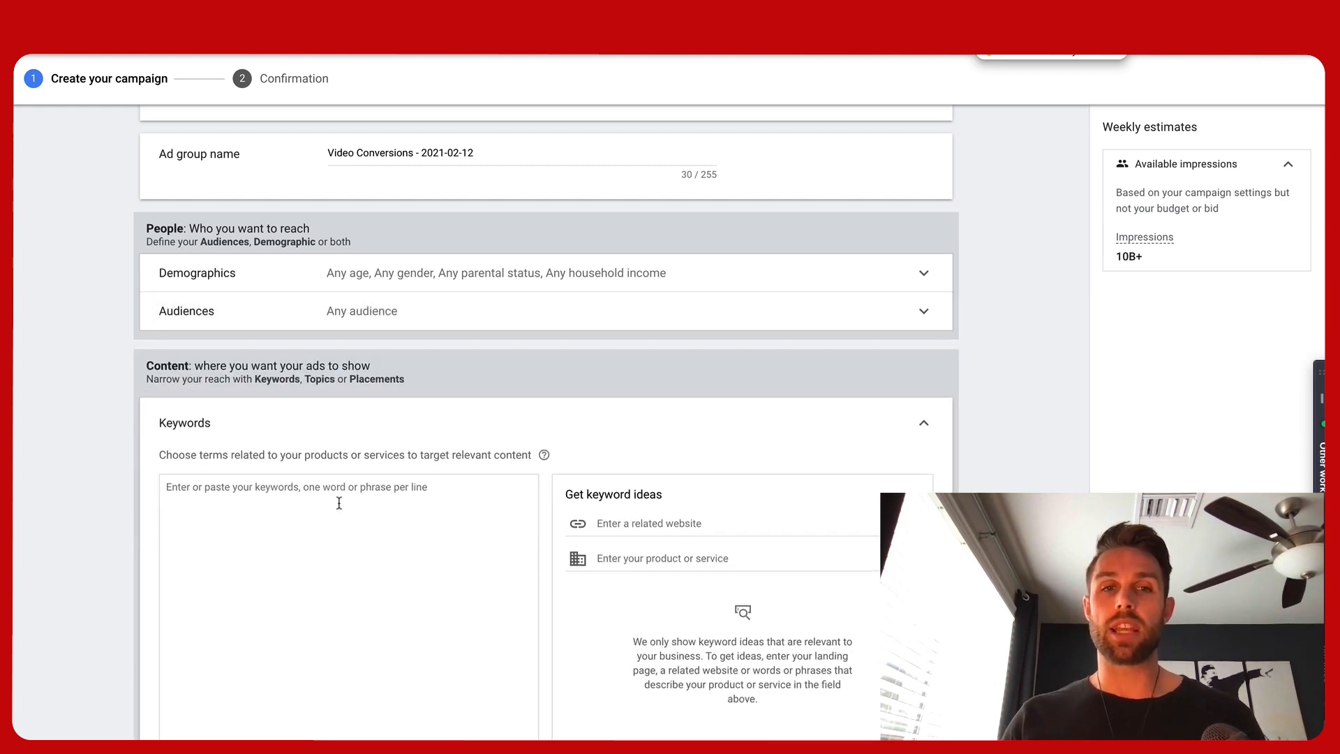
# Open YouTube in a new tab and enter 'how to grow to' in its search box to browse autocomplete suggestions
pyautogui.scroll(-1, 326, 538)
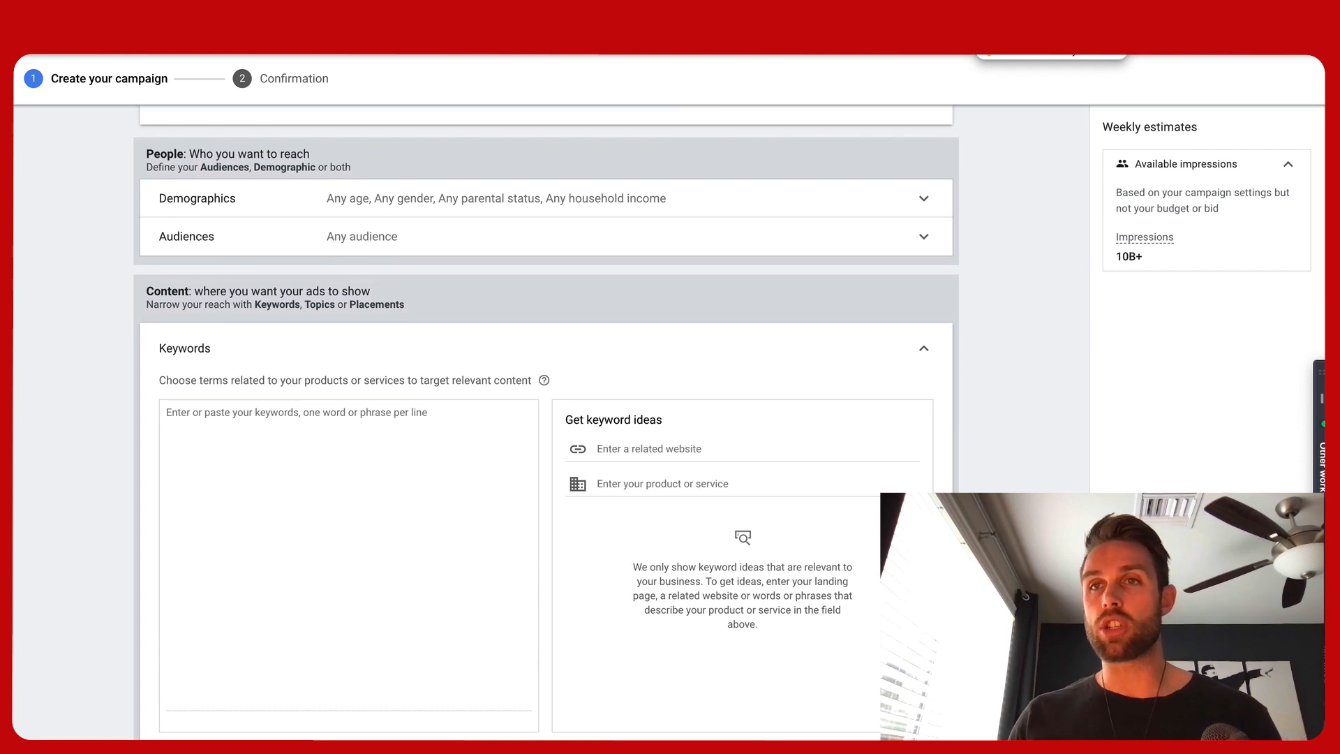
pyautogui.press('super+t')
pyautogui.write('youtube.com')
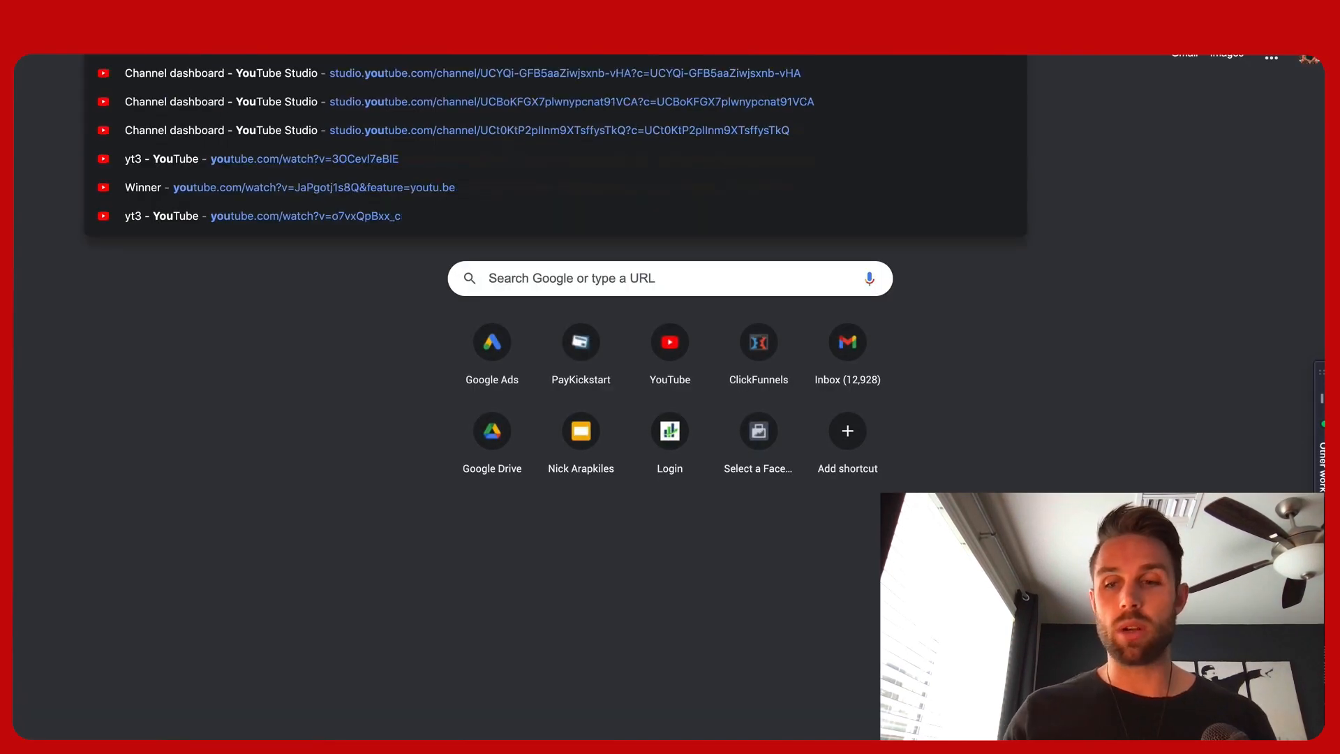
pyautogui.press('Return')
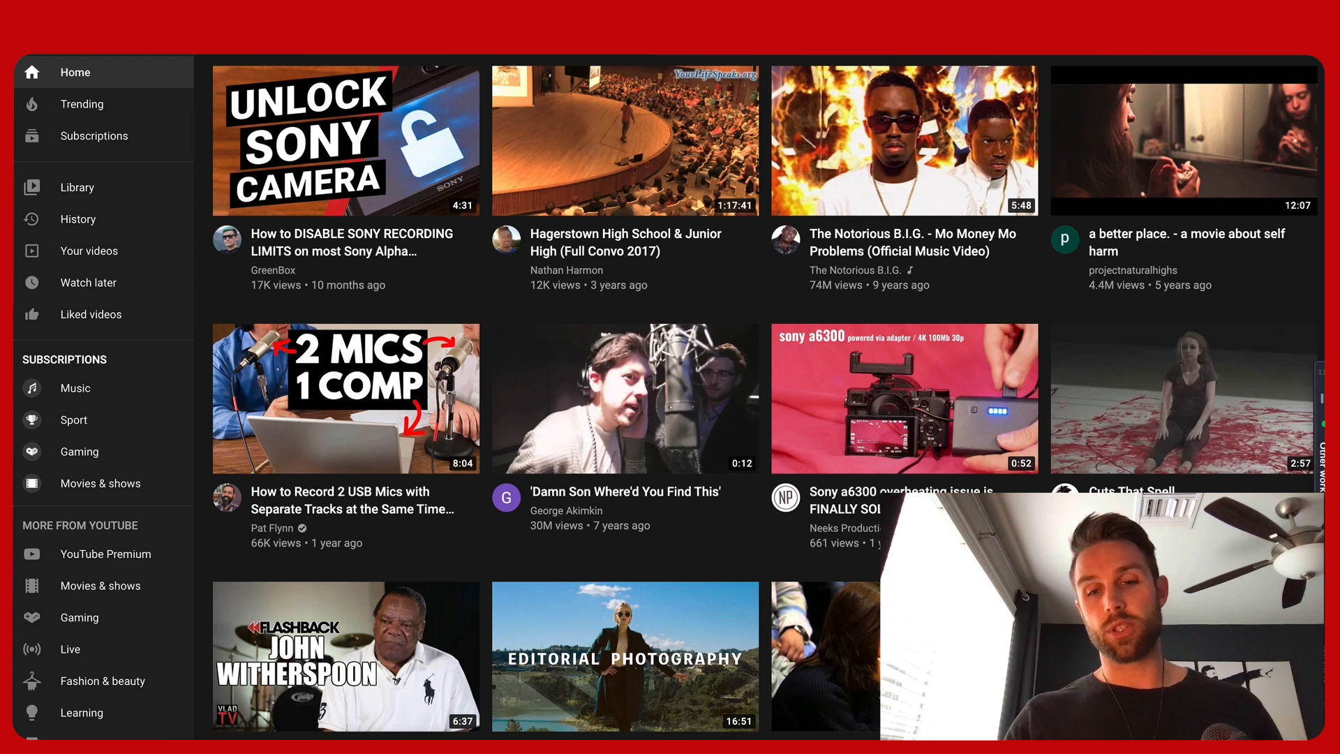
pyautogui.write('how to h')
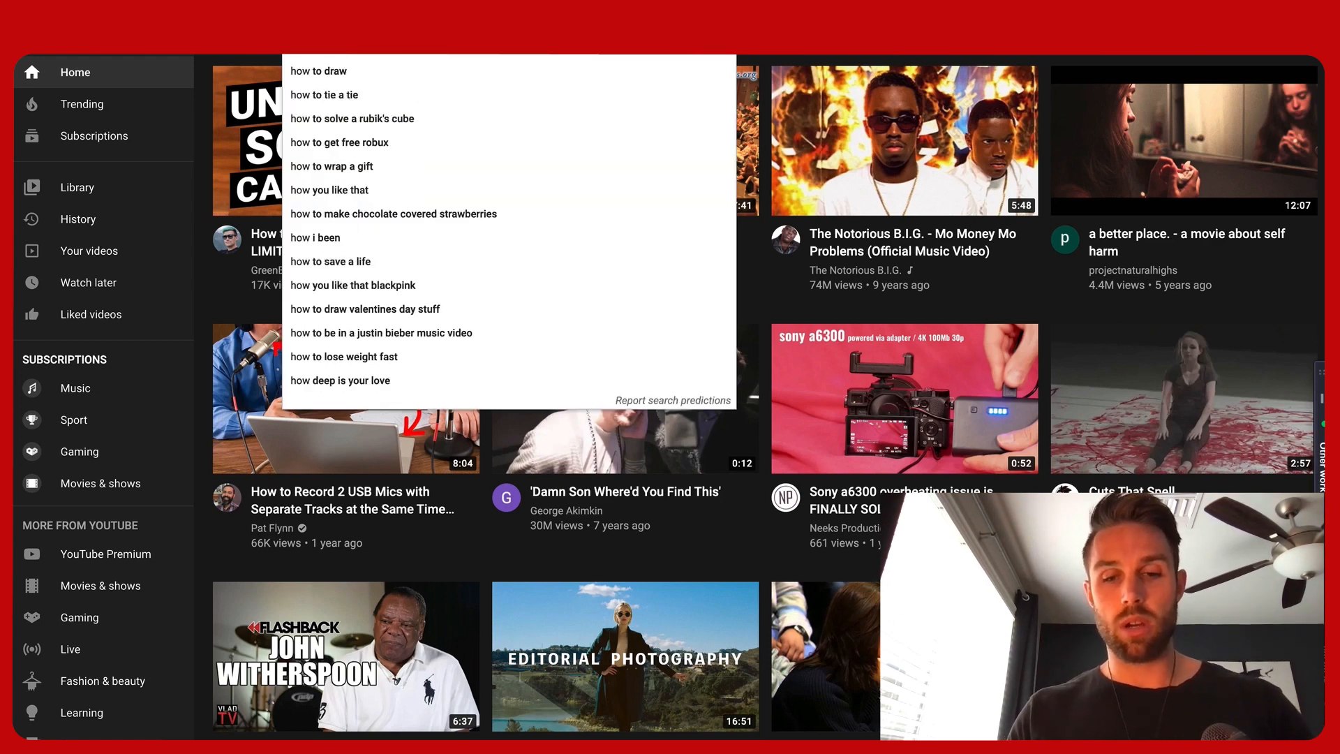
pyautogui.write('row')
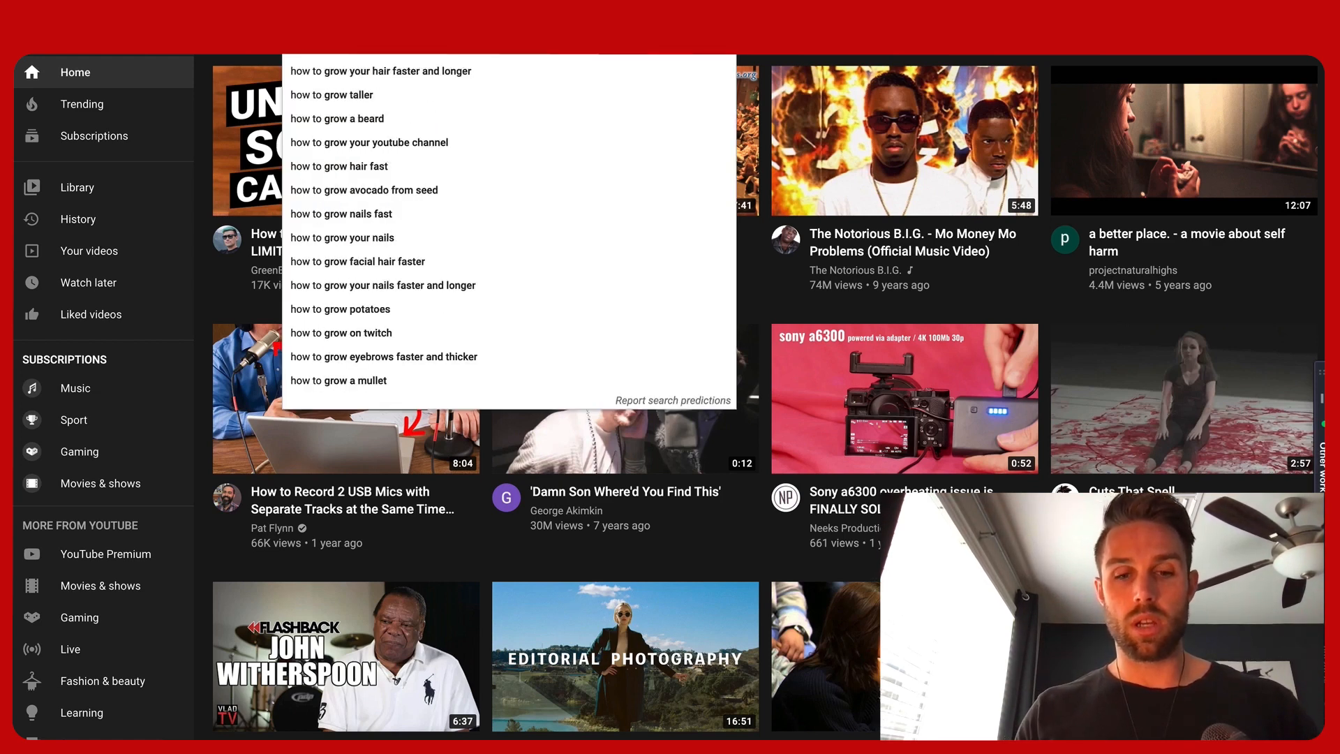
pyautogui.write(' to')
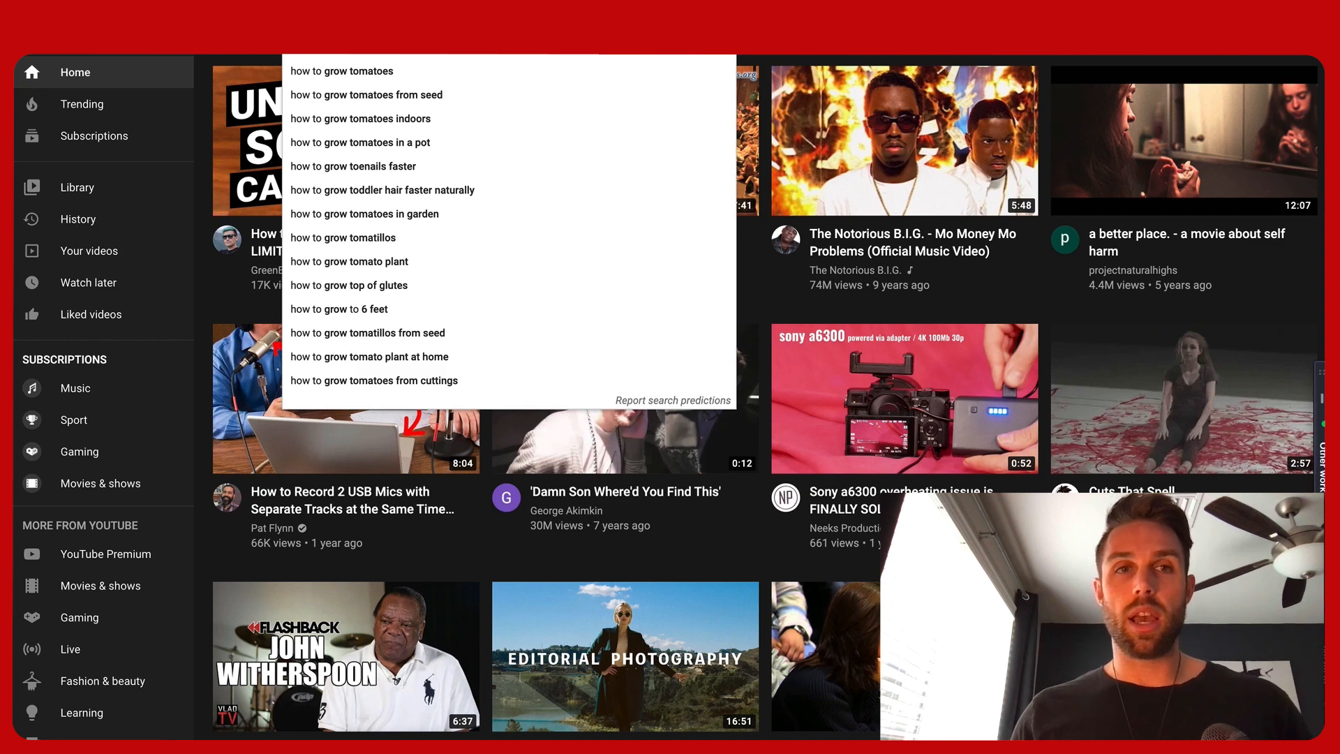
pyautogui.press('Down')
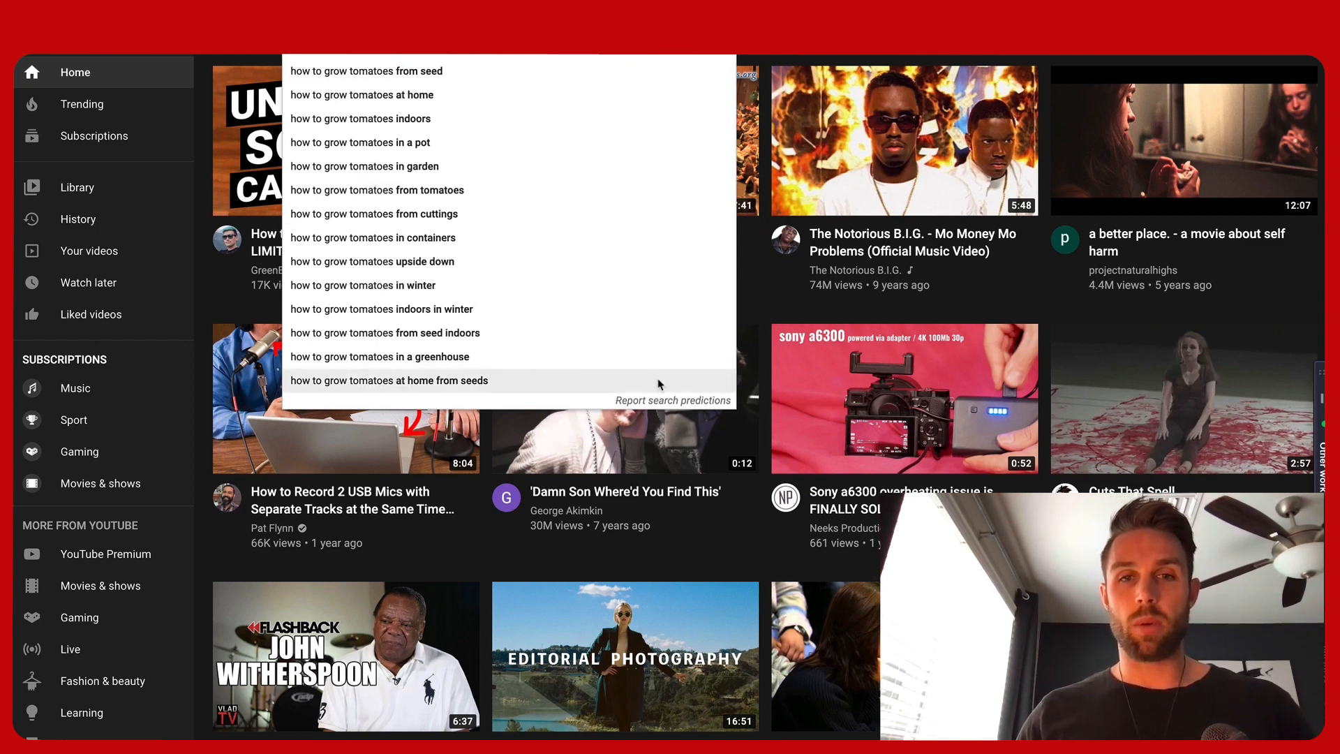
# Copy the list of 'how to grow tomatoes' search predictions and paste them into the ad group's keywords box
pyautogui.click(643, 400)
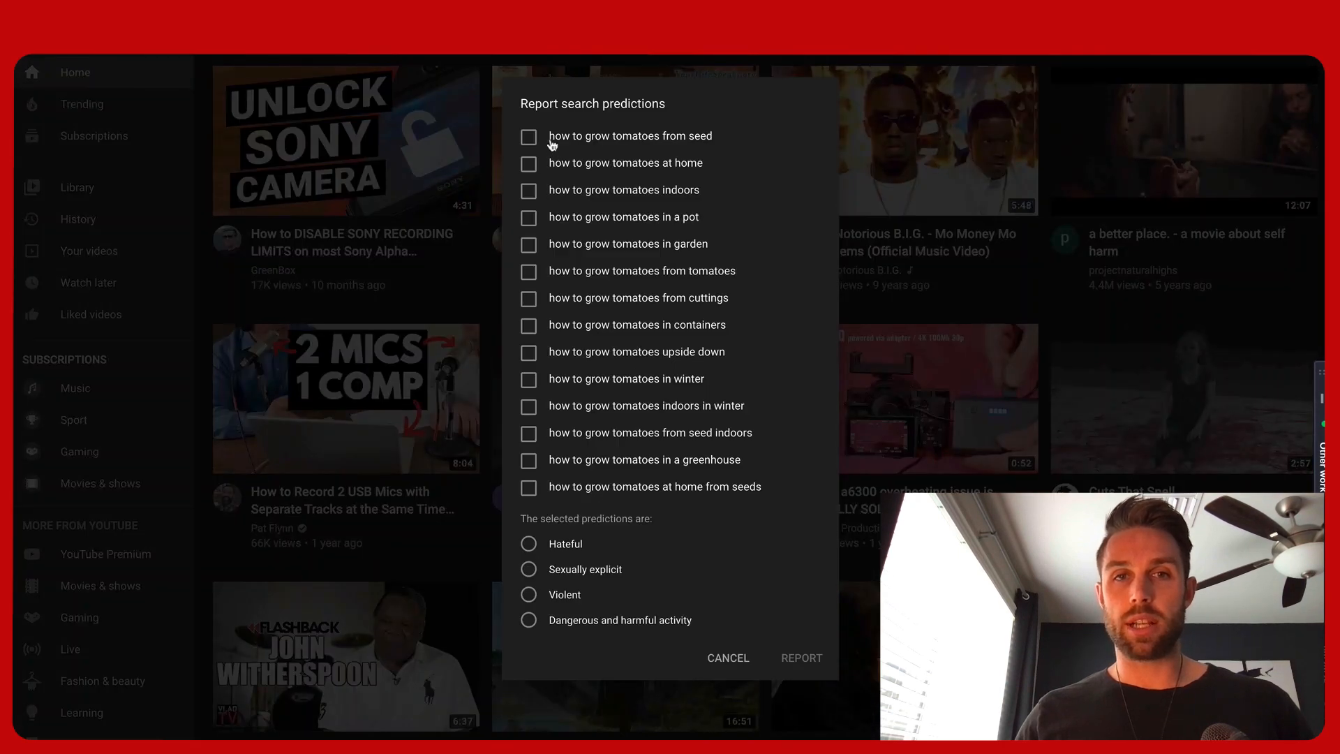
pyautogui.moveTo(550, 139); pyautogui.dragTo(760, 494)
pyautogui.hotkey('ctrl', 'c')
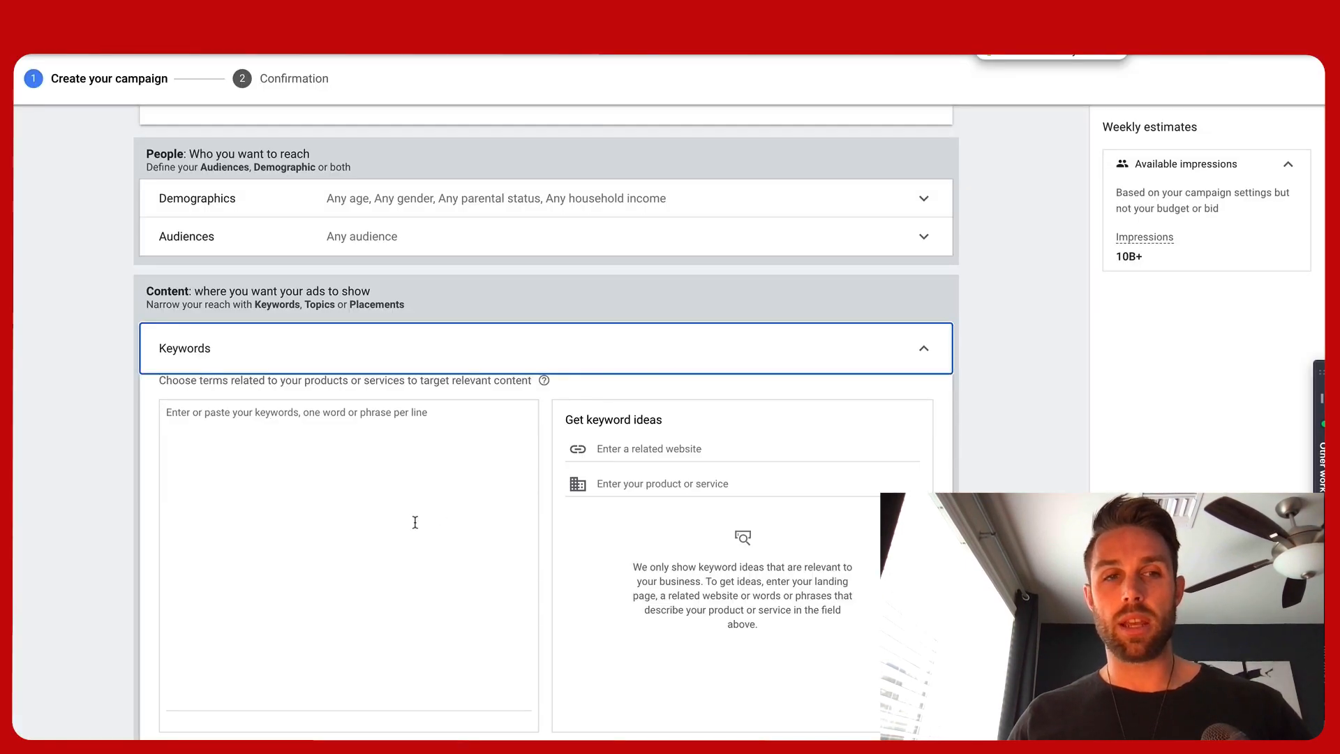
pyautogui.click(414, 522)
pyautogui.hotkey('ctrl', 'v')
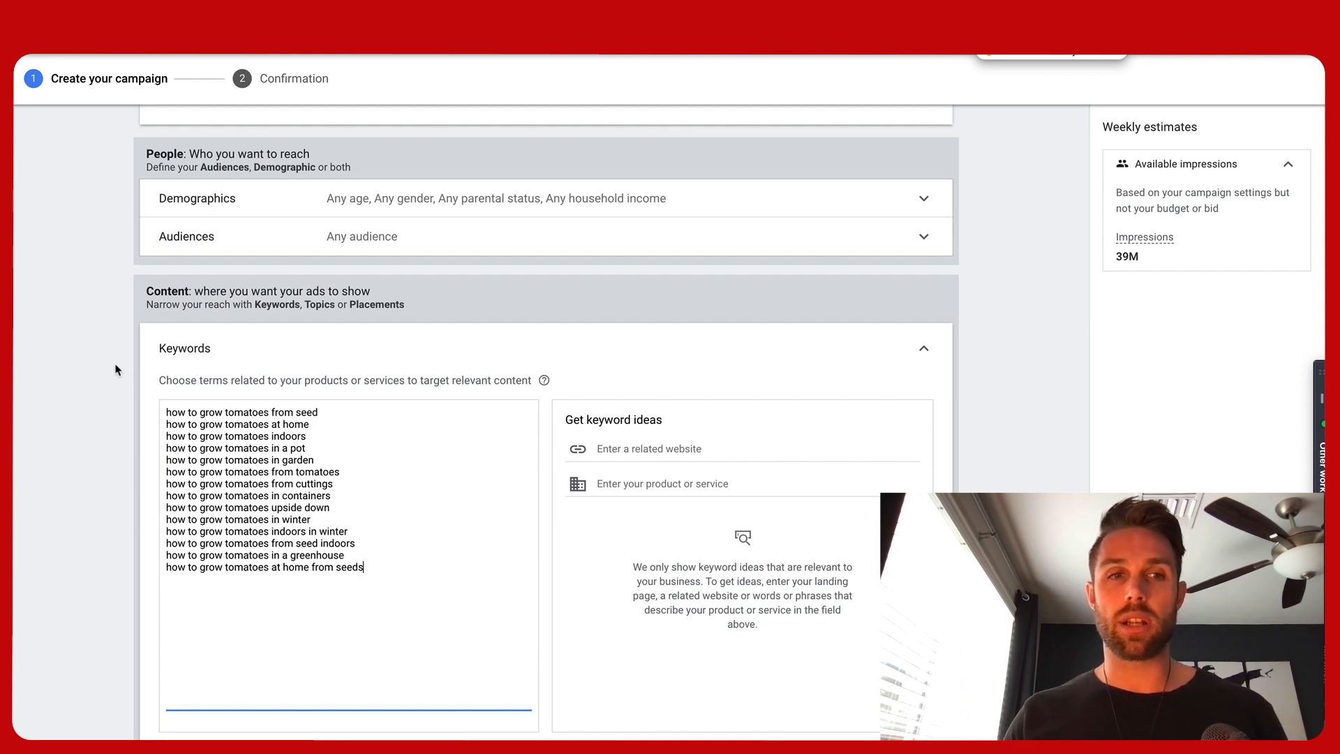
# Add the 'How to Record 2 USB Mics with Separate Tracks' YouTube video URL as the ad group's only placement
pyautogui.scroll(-7, 117, 370)
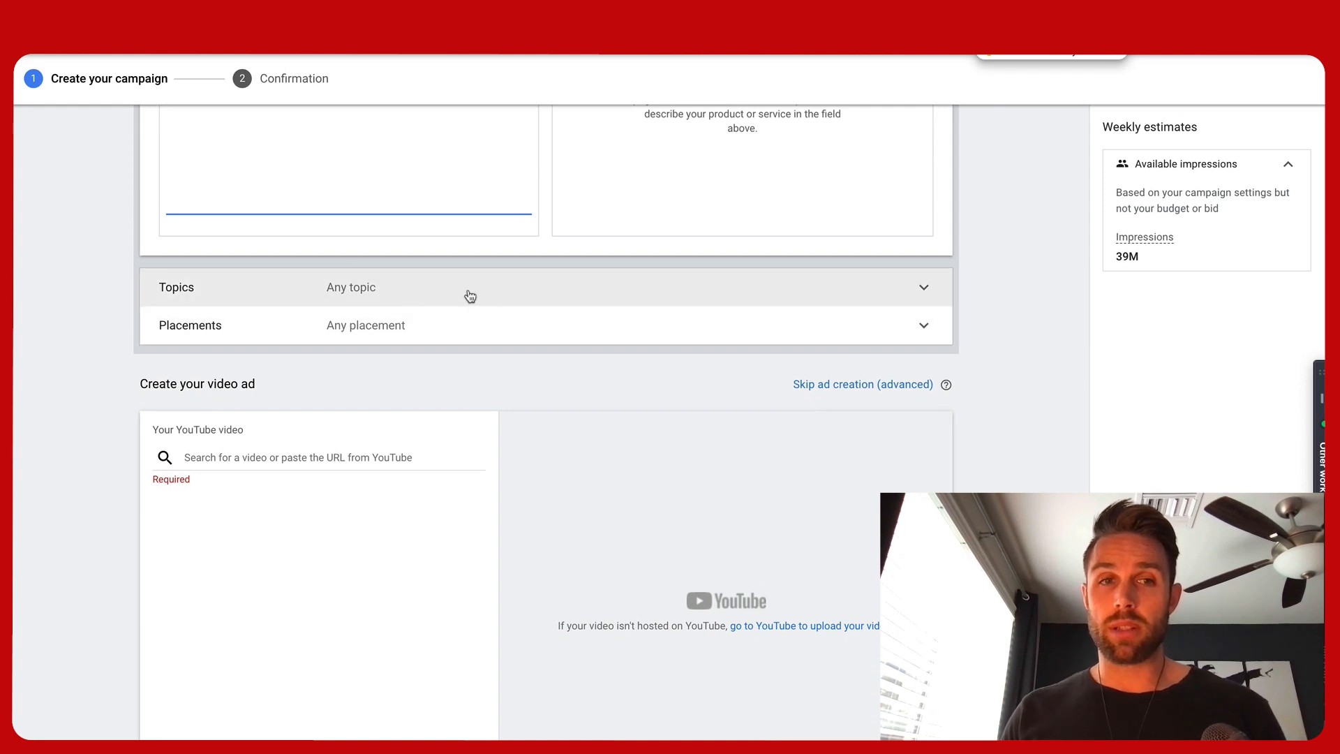
pyautogui.click(458, 326)
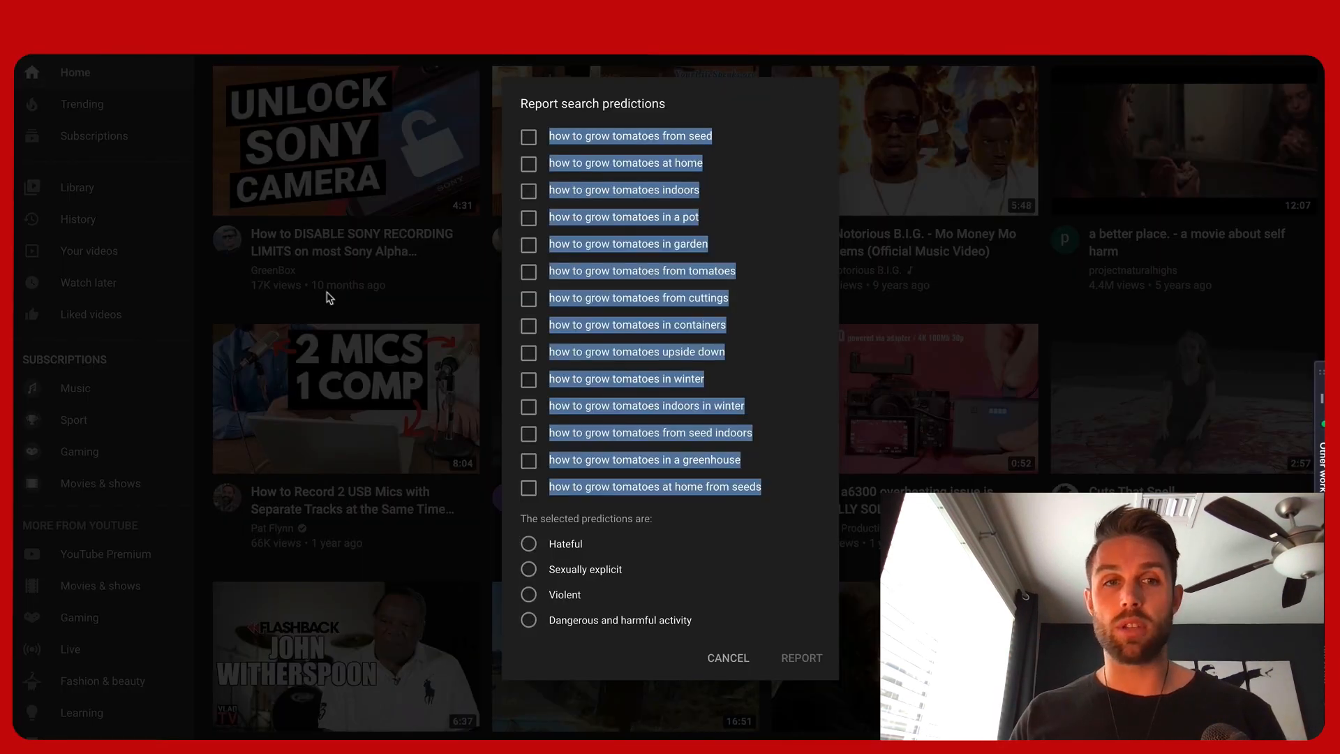
pyautogui.click(307, 299)
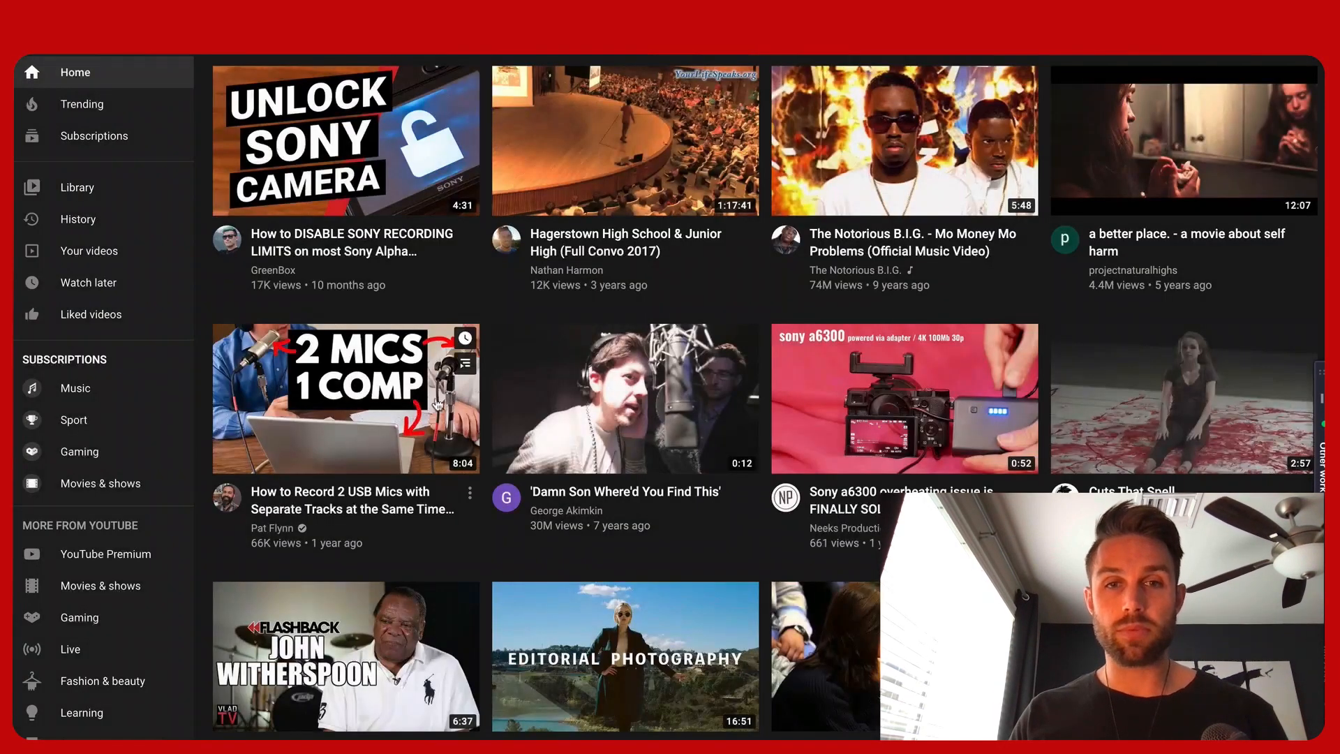
pyautogui.click(329, 399)
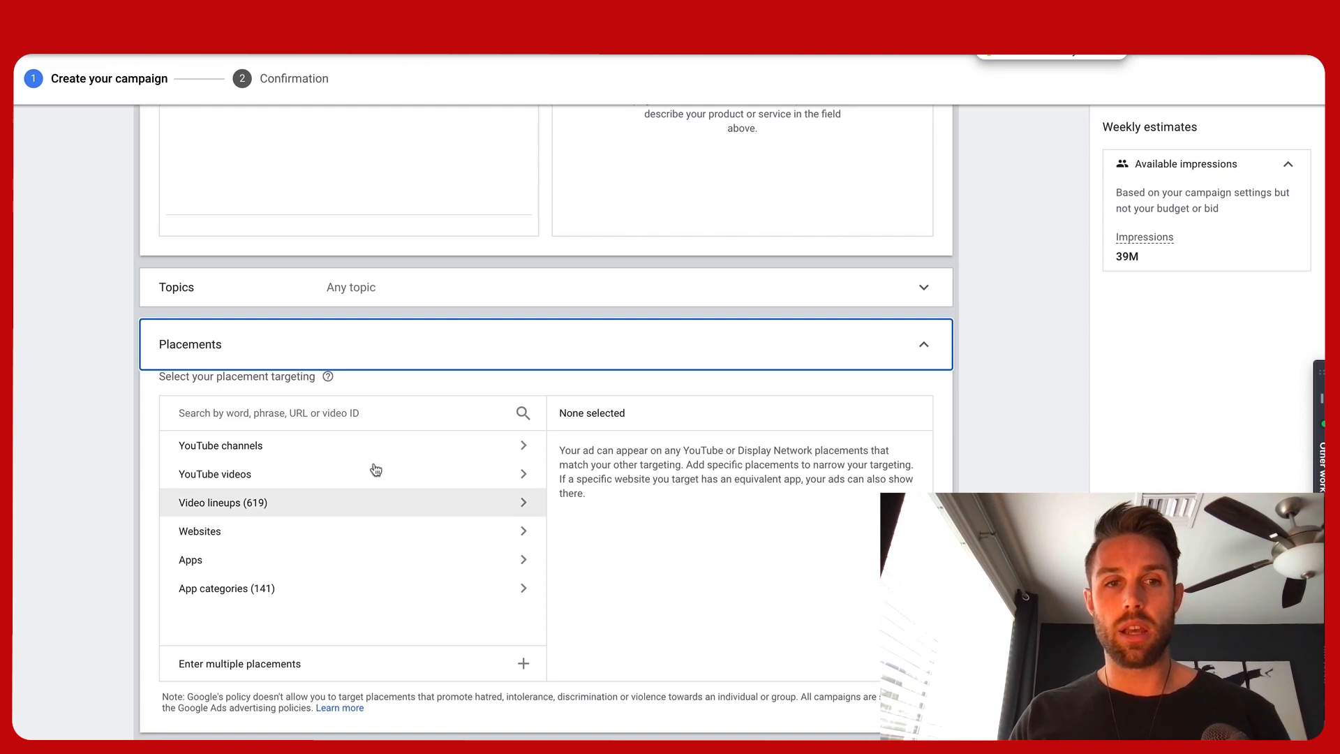
pyautogui.click(266, 664)
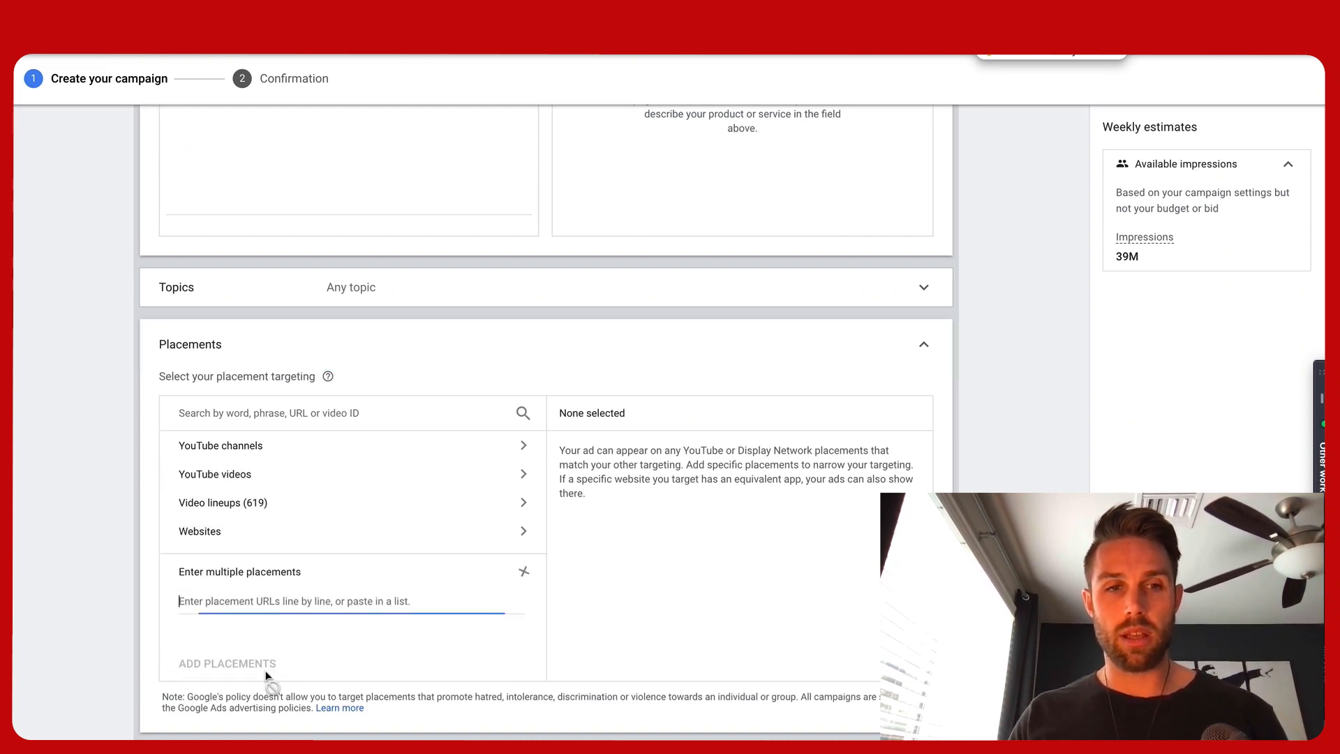
pyautogui.write('https://www.youtube.com/watch?v=vZEuHbUHQU4')
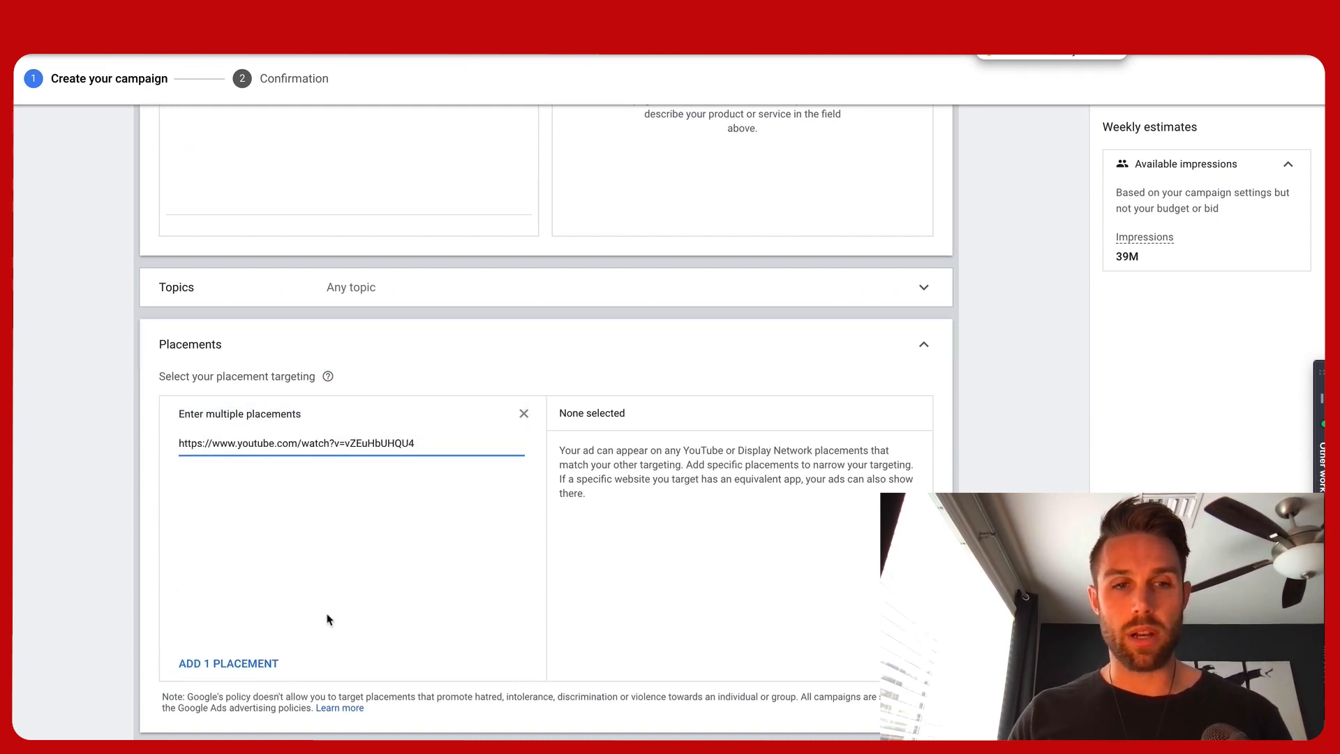
pyautogui.click(235, 664)
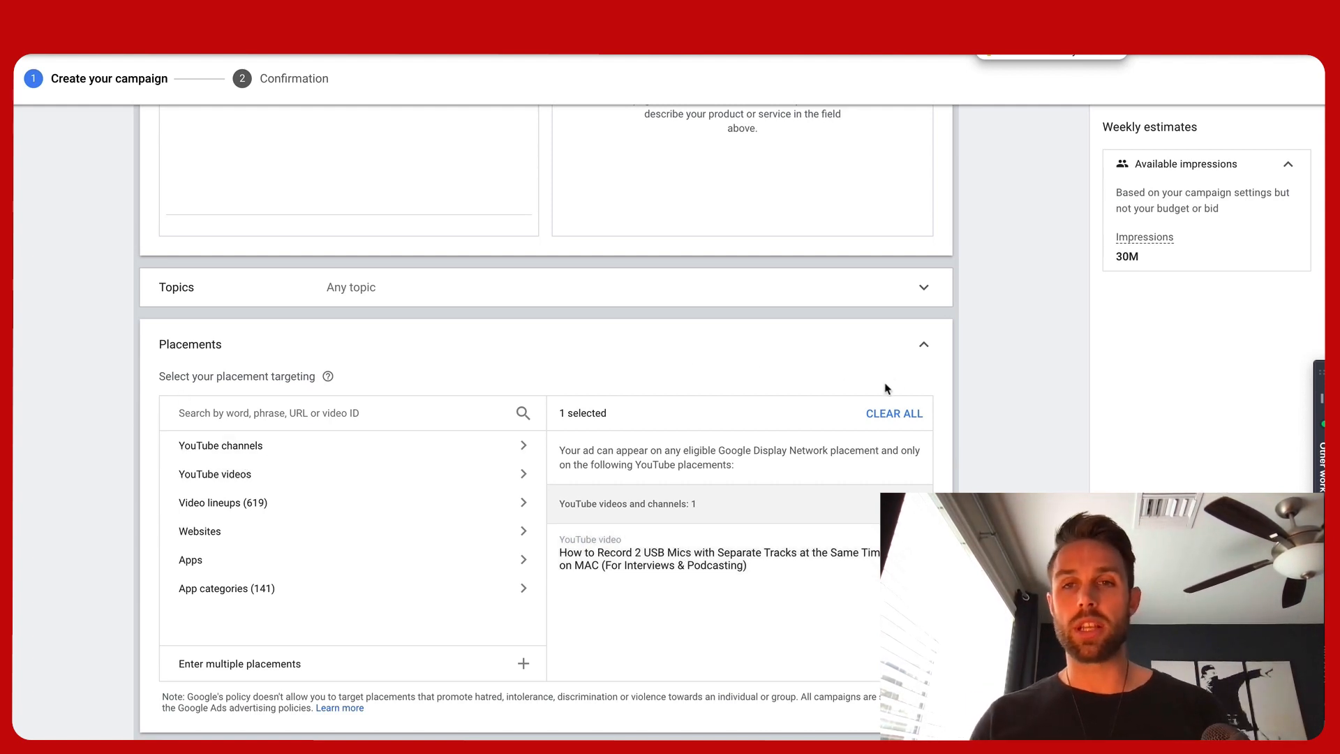
pyautogui.click(924, 348)
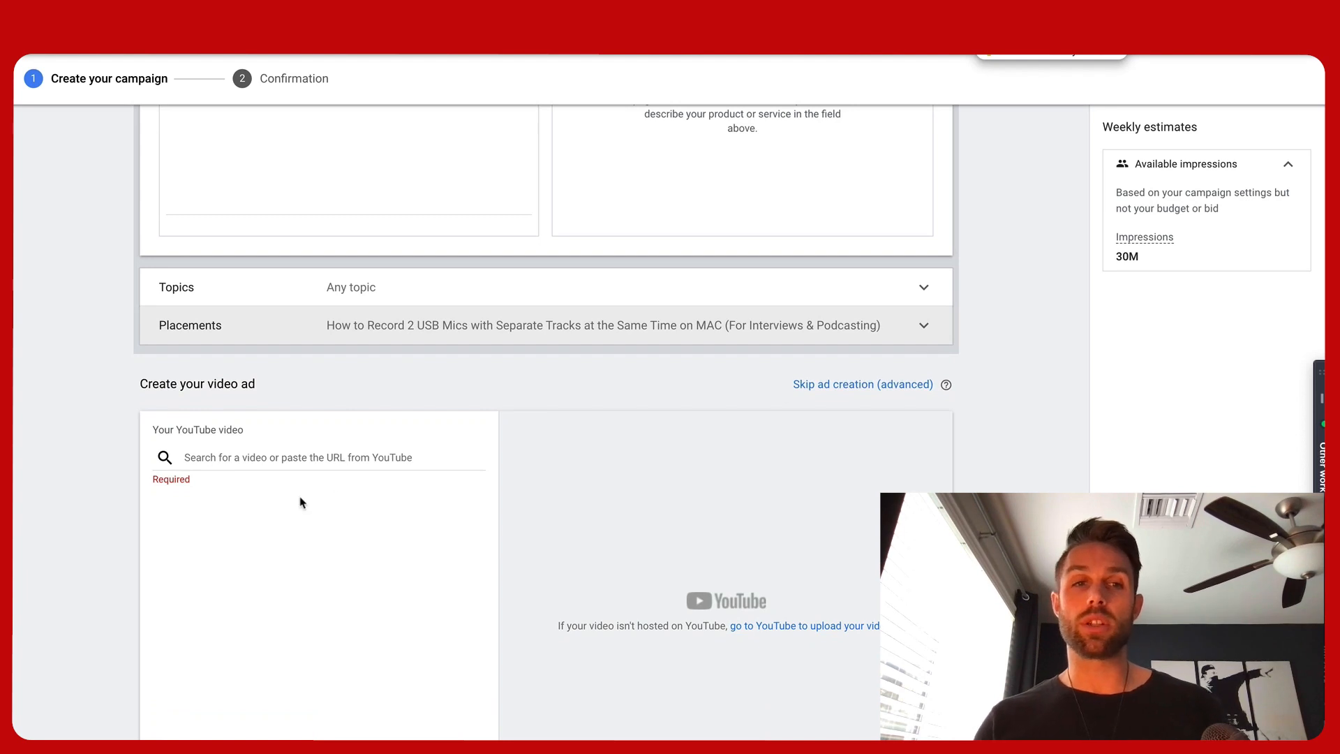
# Paste the same YouTube video URL as the video for the new video ad
pyautogui.click(294, 457)
pyautogui.hotkey('ctrl', 'v')
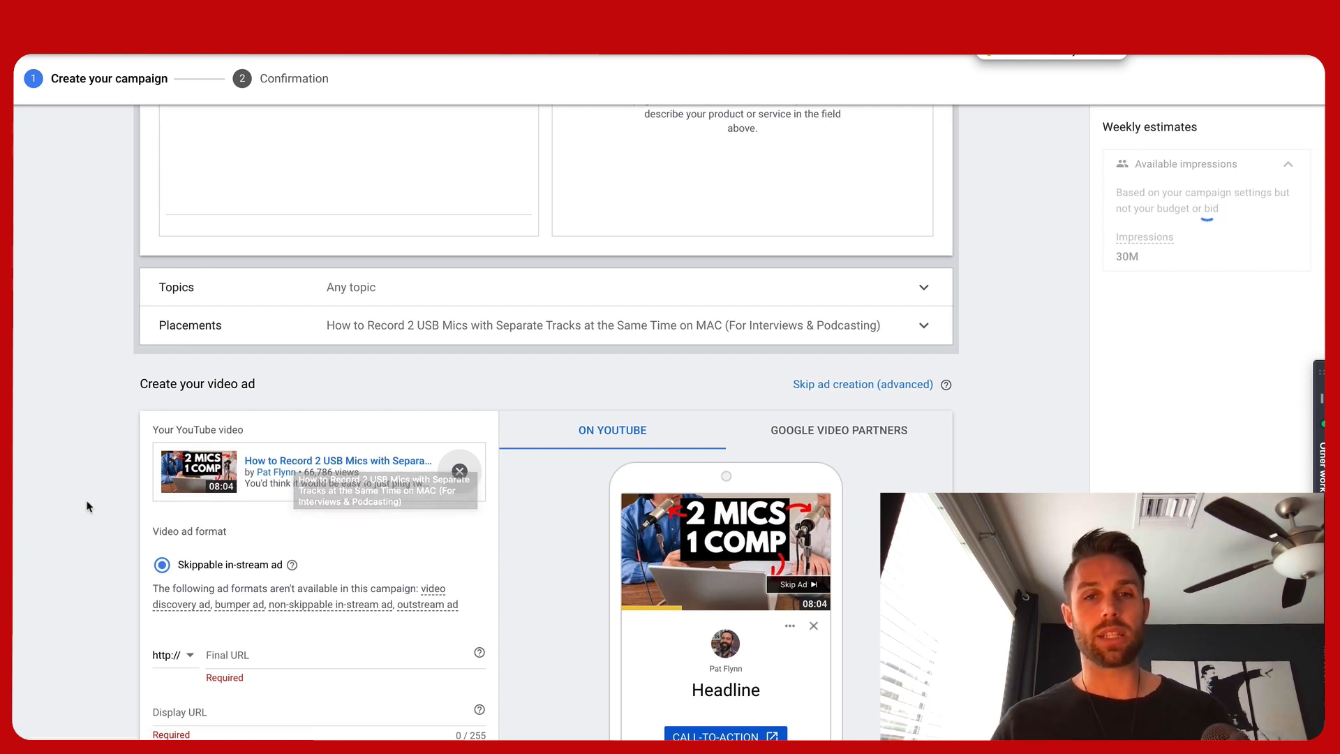
pyautogui.scroll(-2, 89, 506)
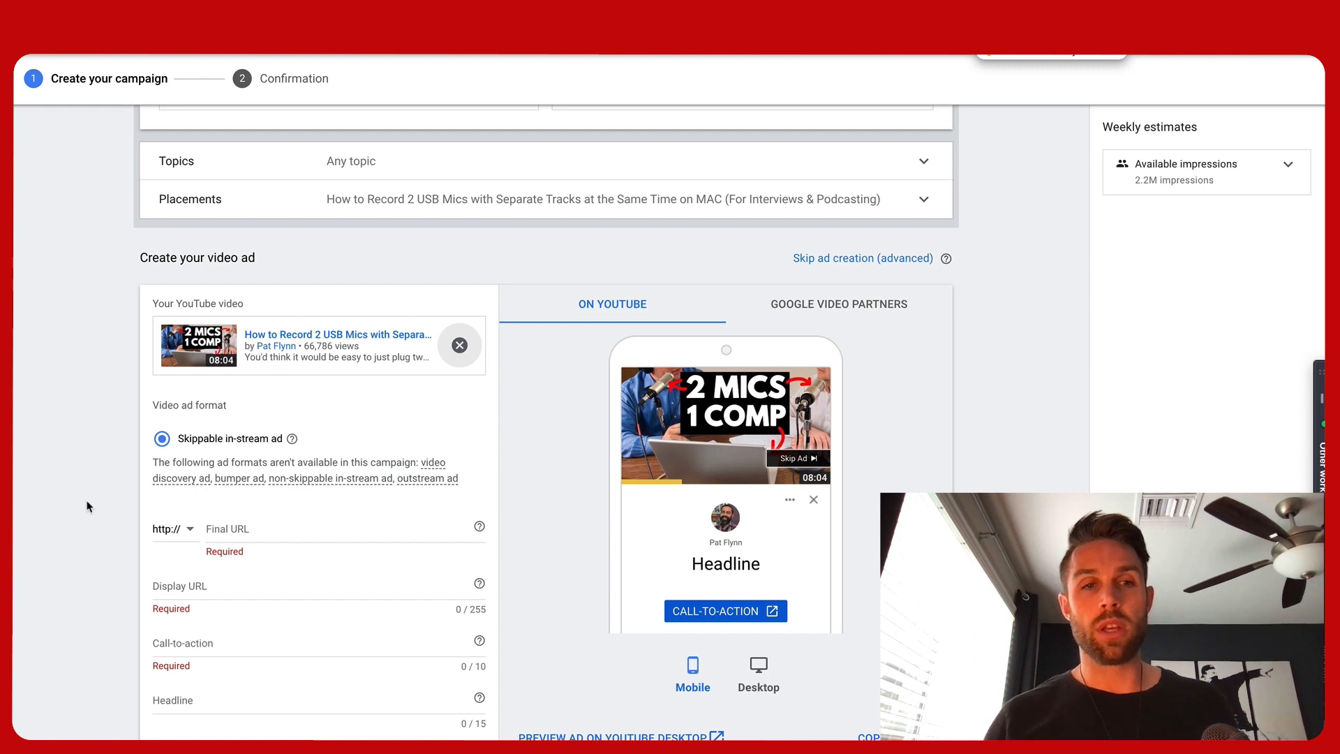
# Examine the video ad's Final URL, Display URL, call-to-action and headline fields
pyautogui.scroll(-3, 87, 506)
pyautogui.click(257, 416)
pyautogui.click(213, 481)
pyautogui.click(207, 537)
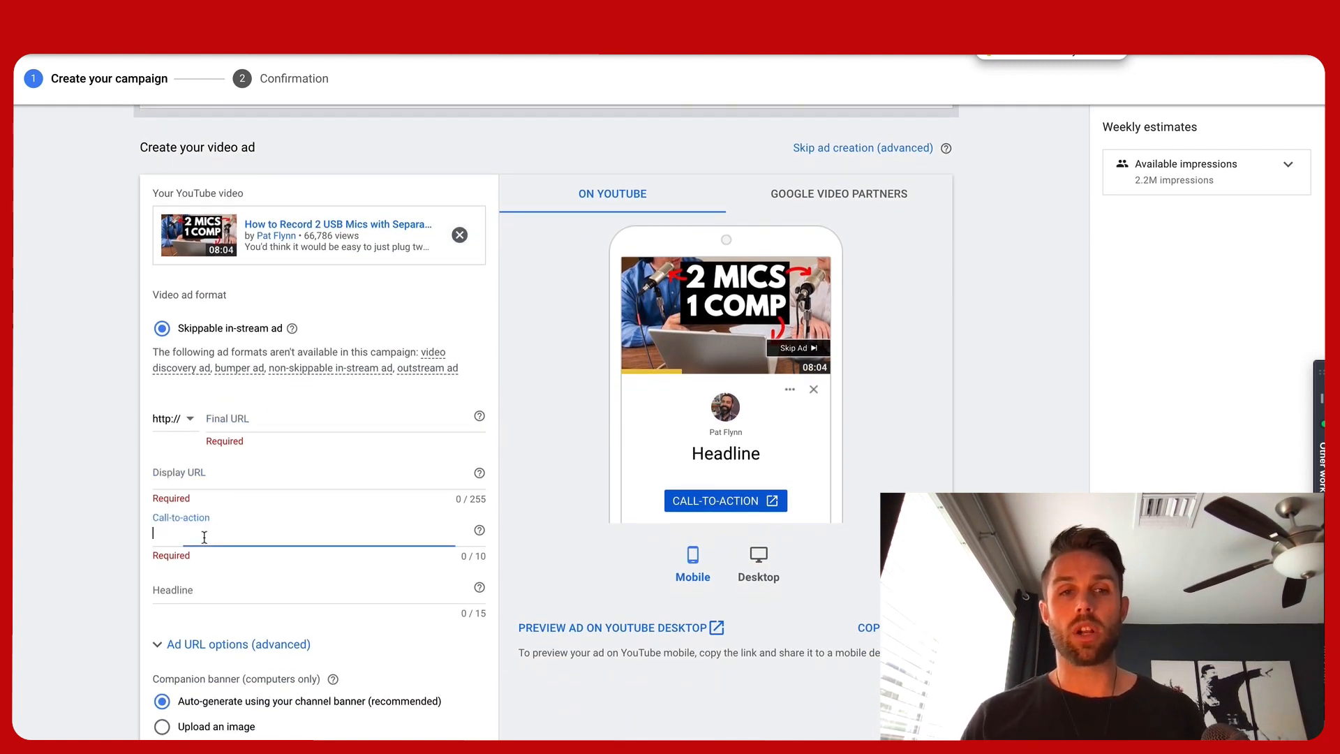
pyautogui.click(203, 585)
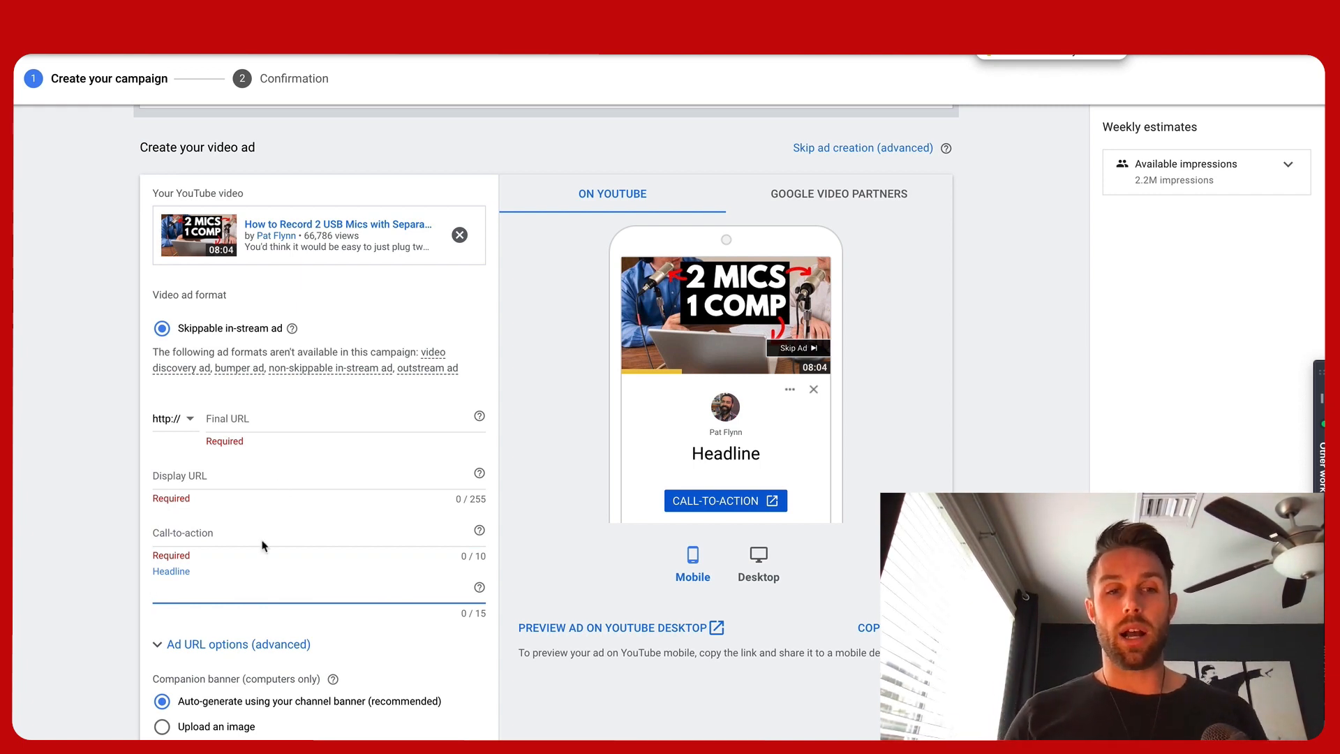
pyautogui.scroll(-2, 264, 545)
pyautogui.scroll(-1, 263, 547)
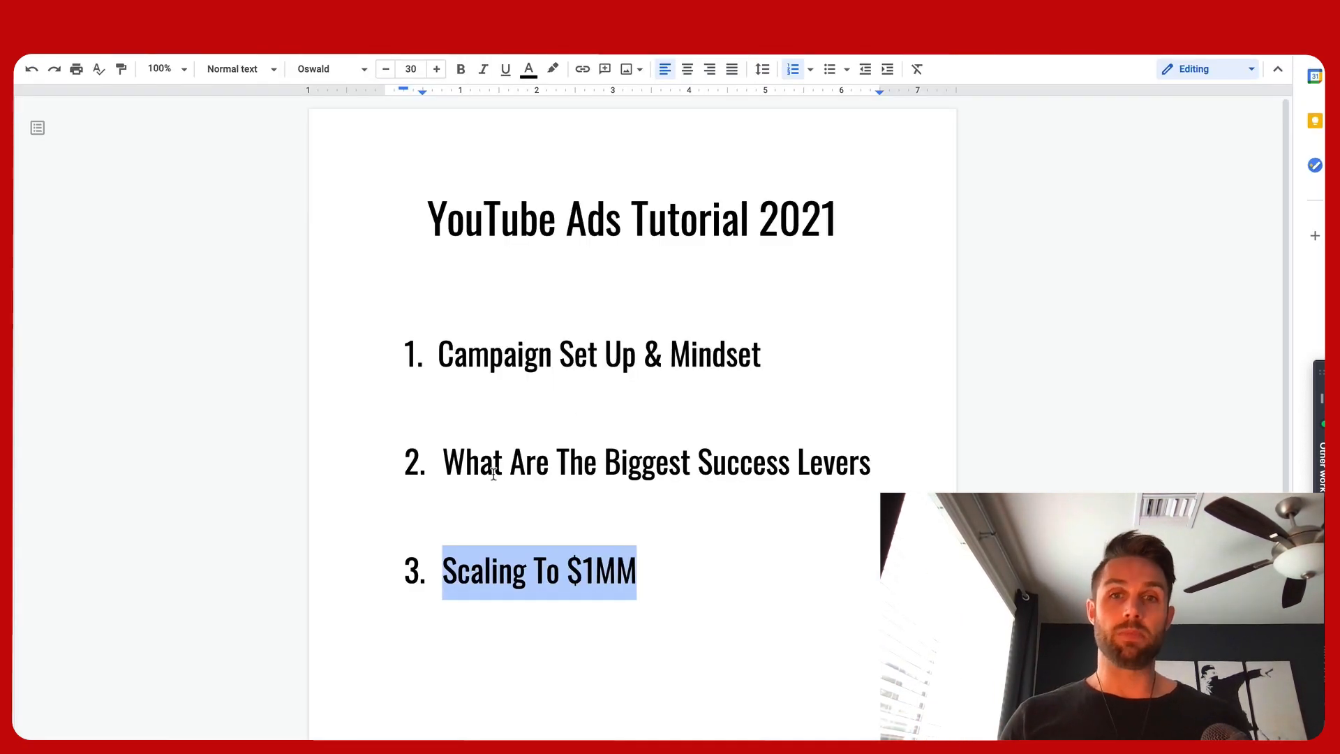
# Highlight the outline item 'What Are The Biggest Success Levers' in the tutorial document
pyautogui.moveTo(441, 459); pyautogui.dragTo(868, 460)
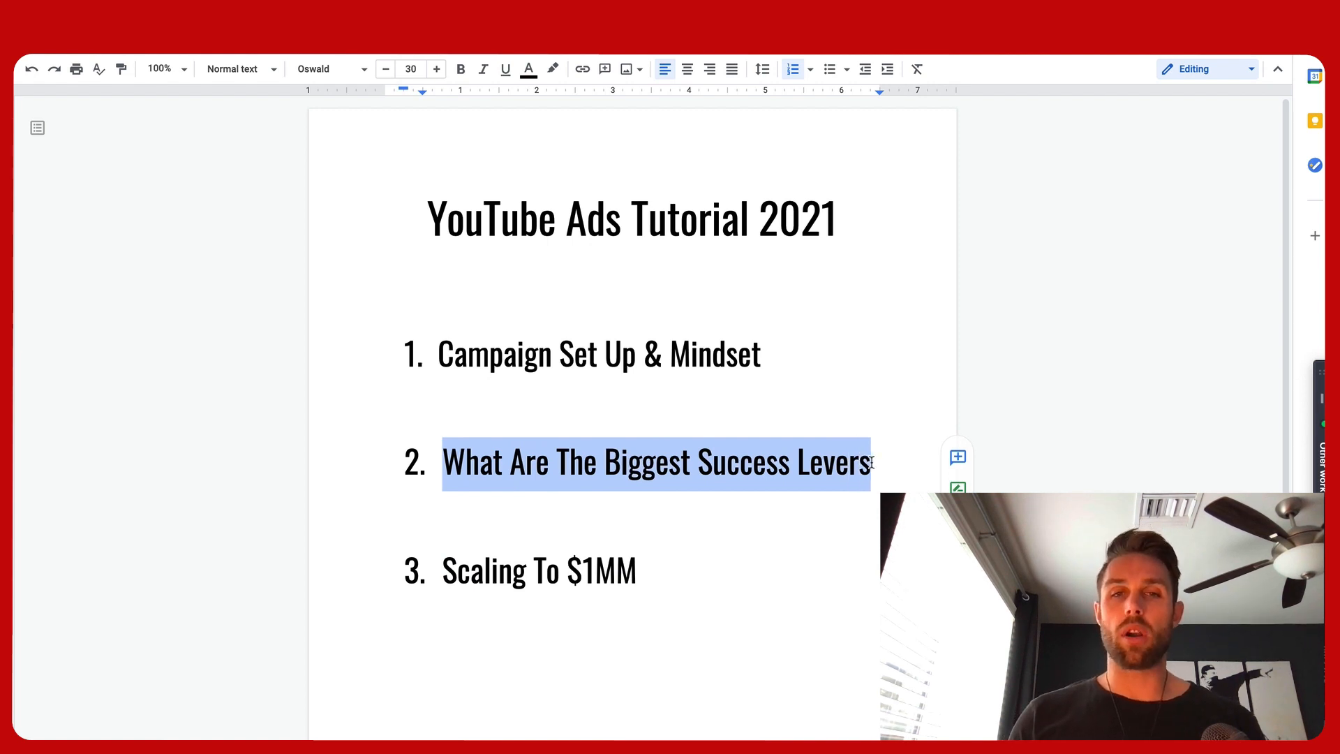